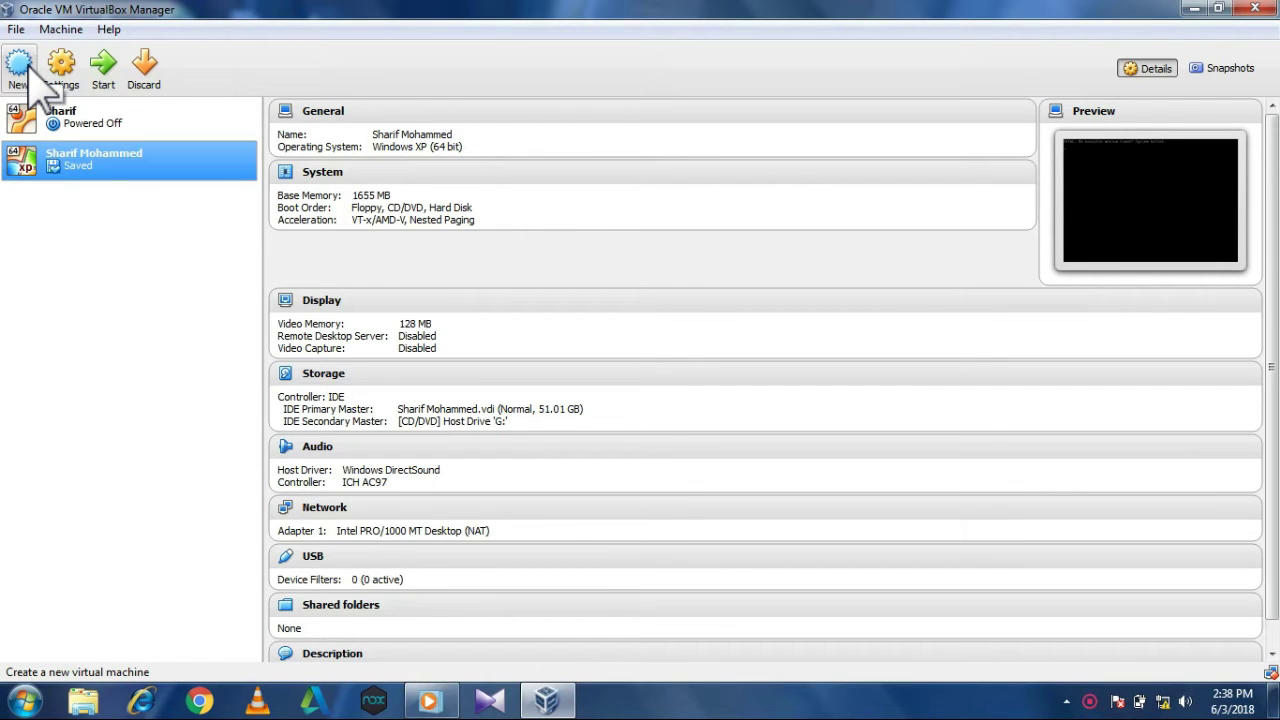
Start a new virtual machine and name it 'ST Tech'.
left_click(27, 69)
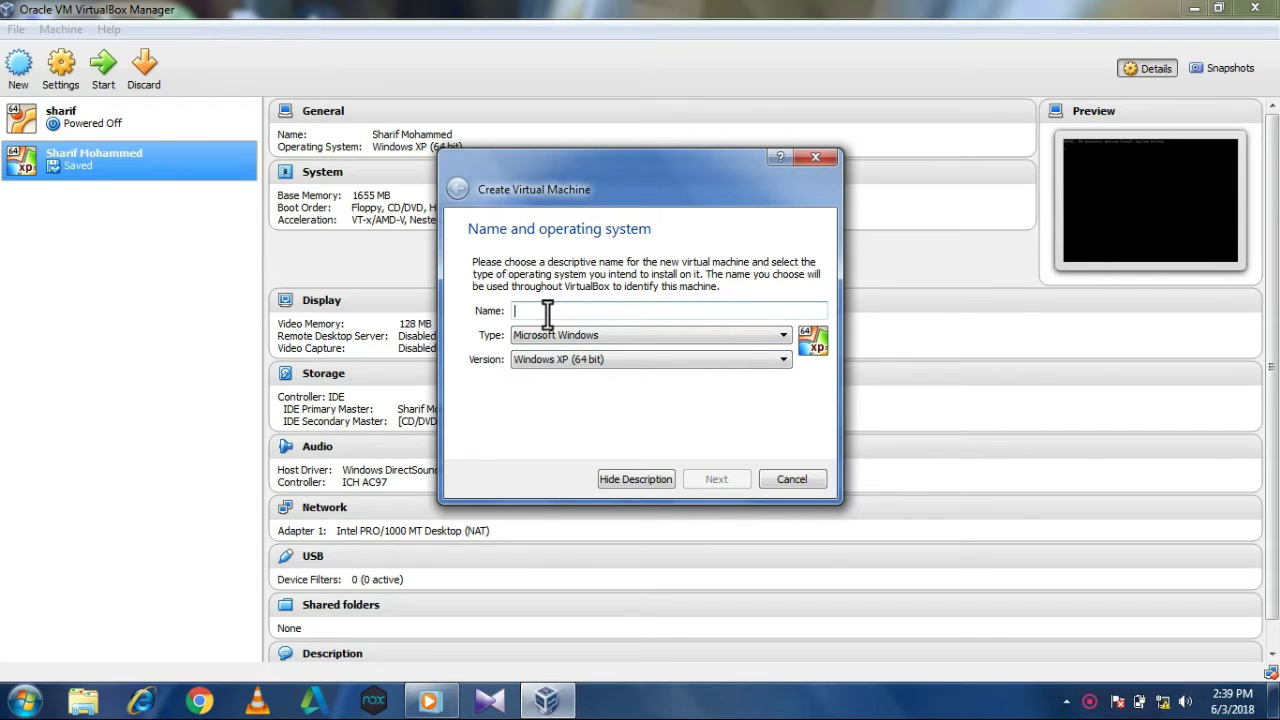
type("SM")
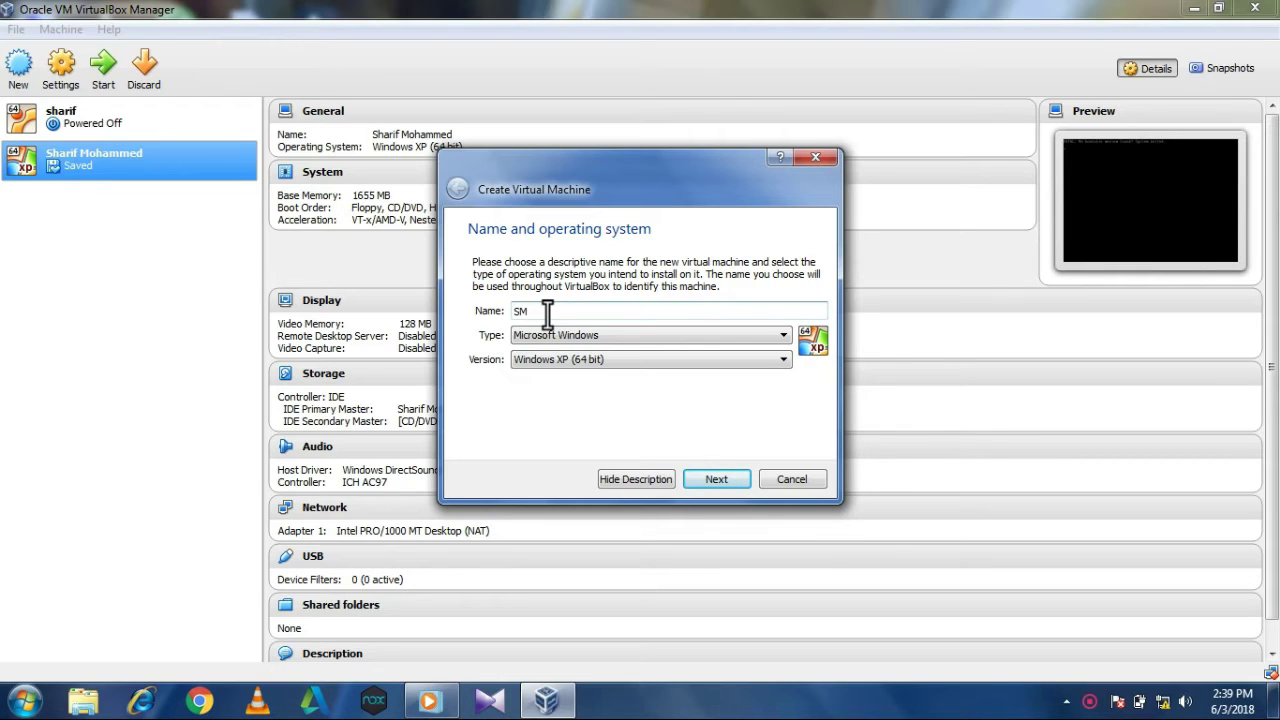
key("BackSpace")
type("T Tech")
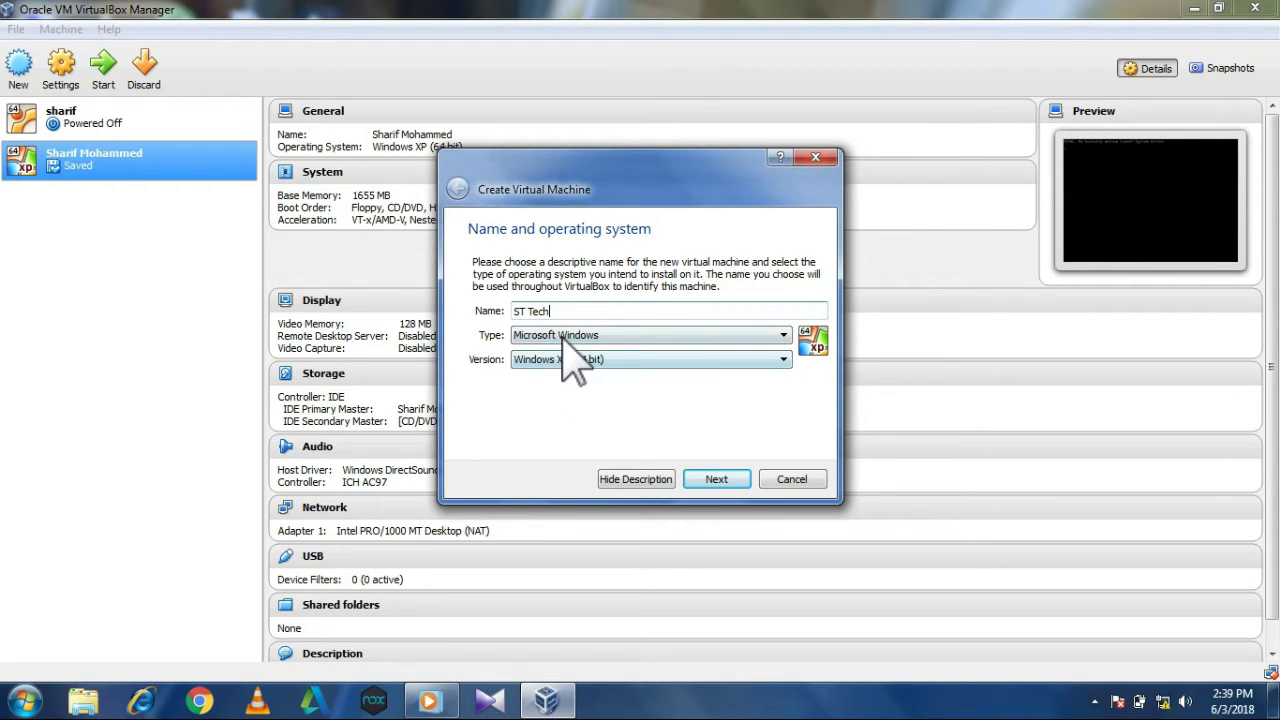
Set its type to Linux and its version to Ubuntu (64 bit).
left_click(568, 335)
left_click(575, 363)
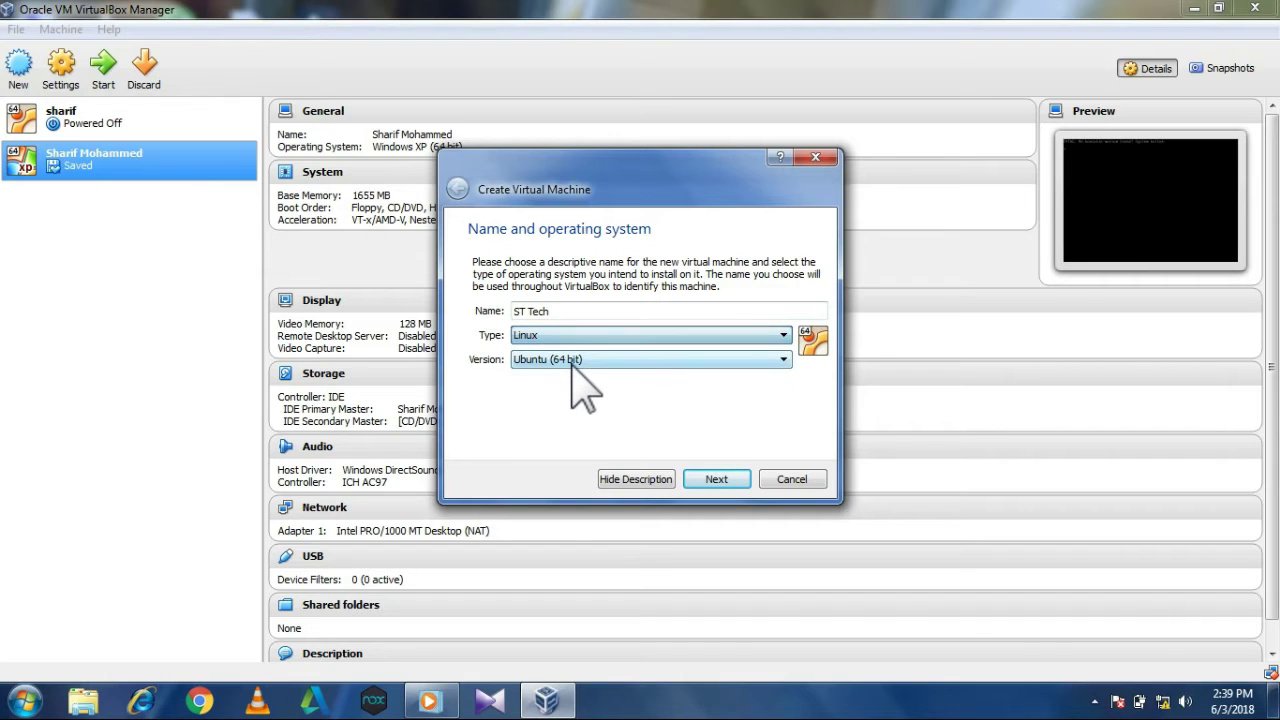
left_click(576, 362)
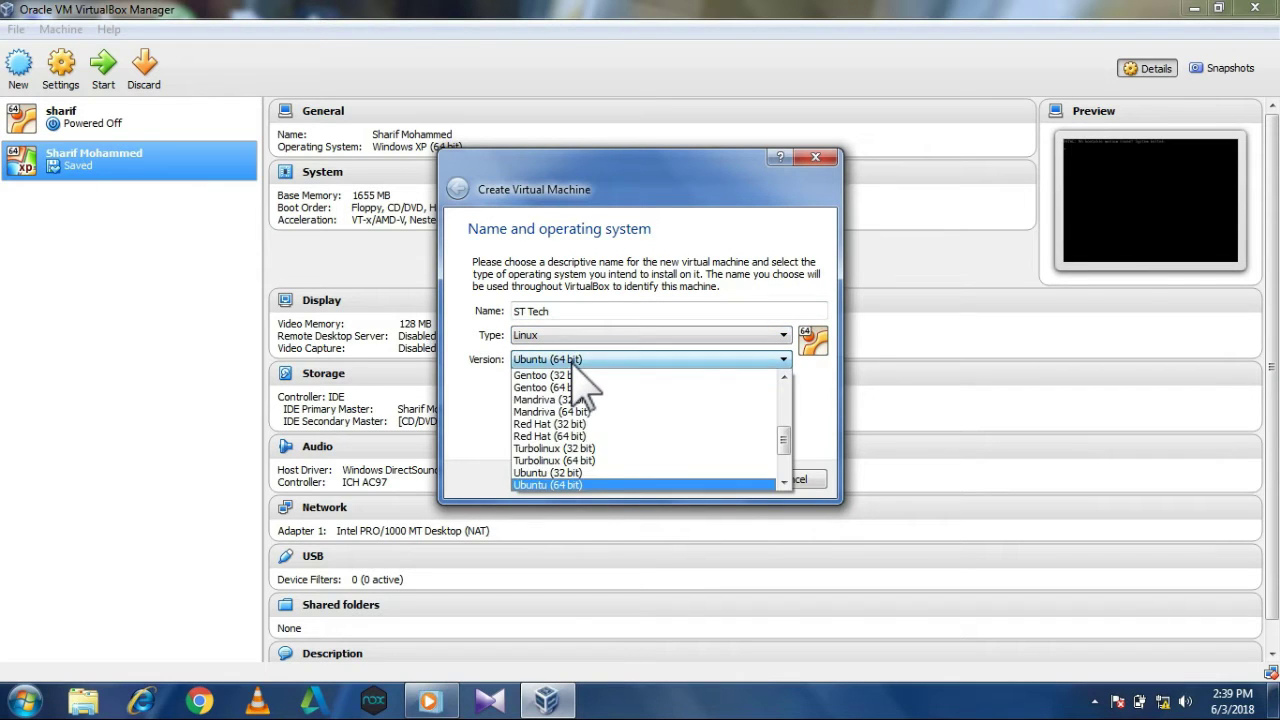
left_click(580, 472)
left_click(586, 362)
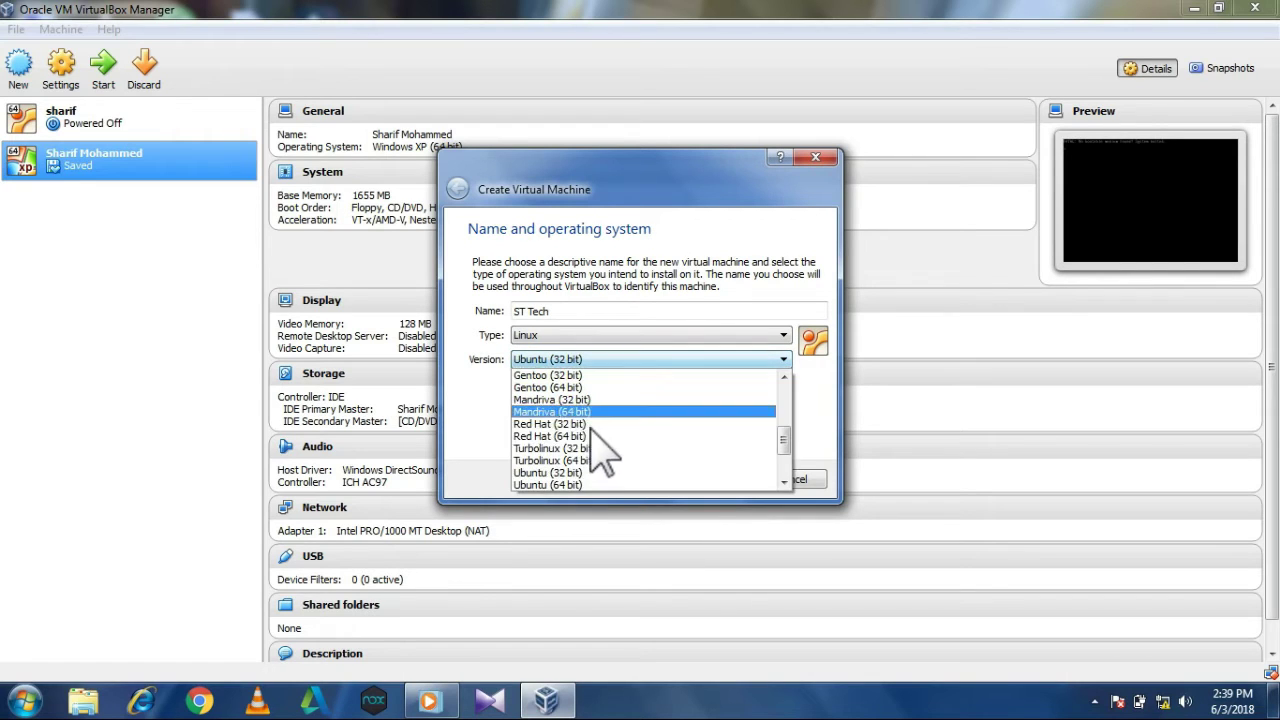
left_click(600, 484)
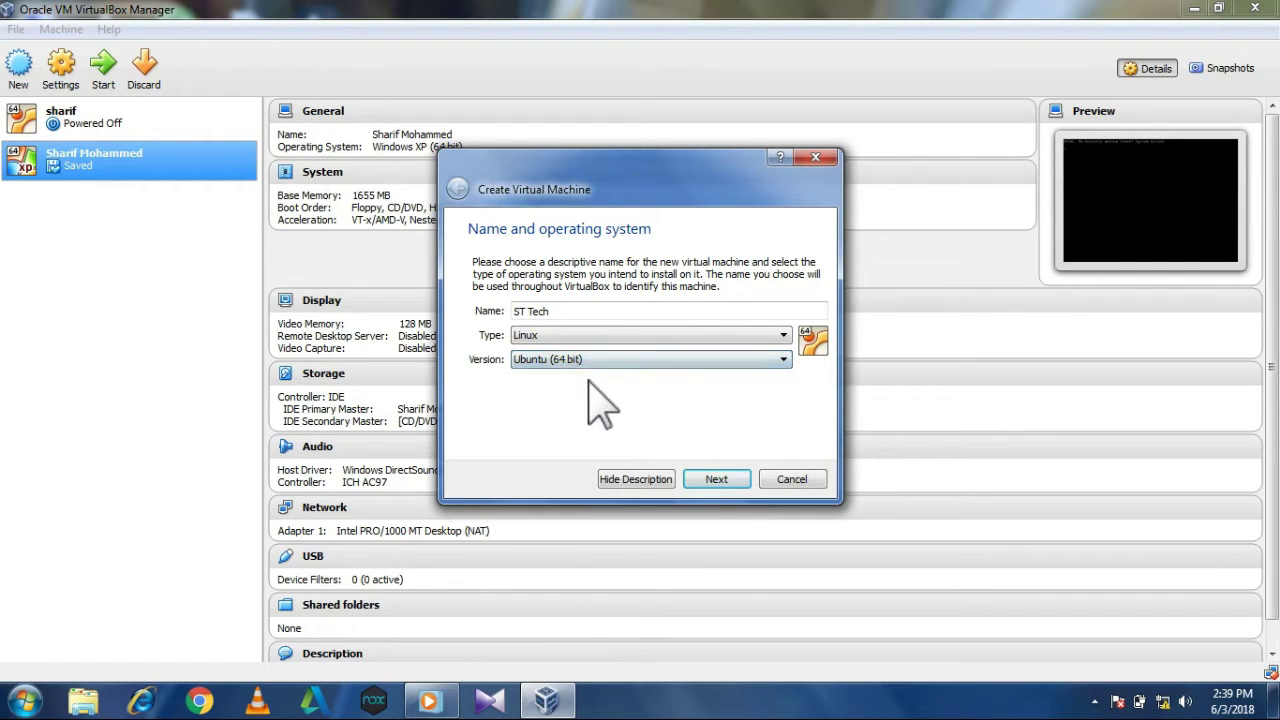
Give the machine 1683 MB of memory.
left_click(714, 480)
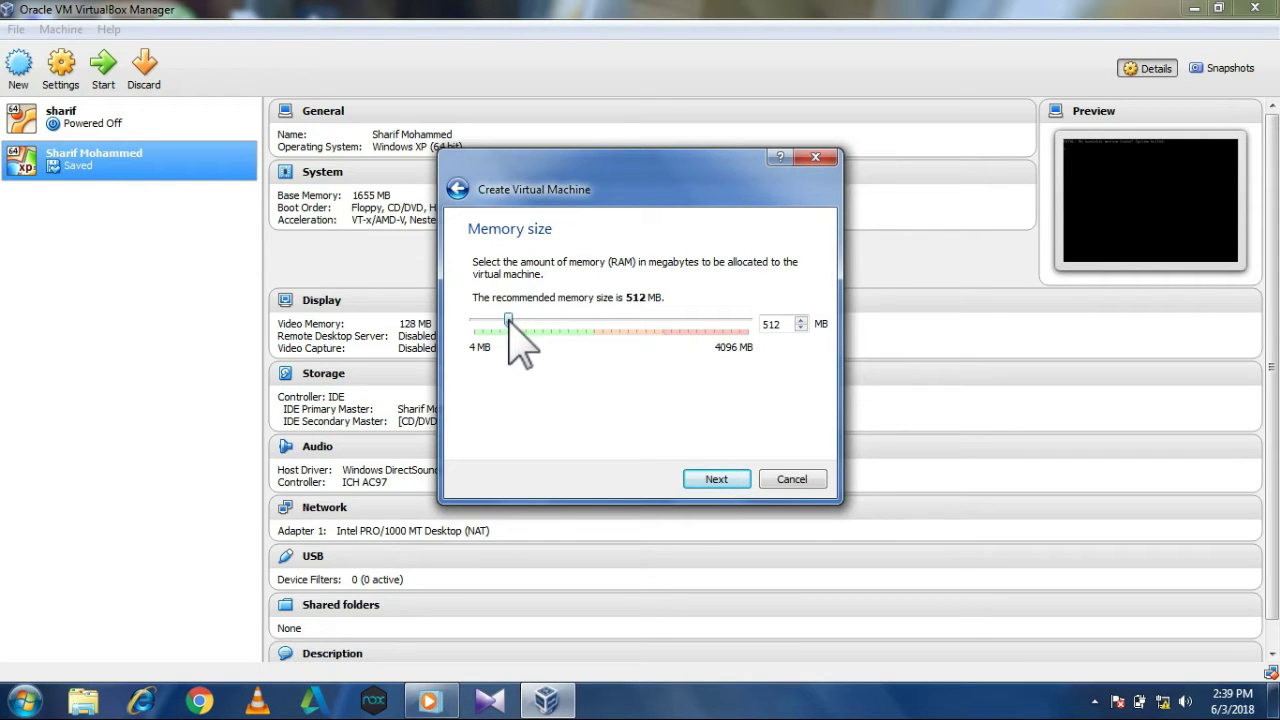
left_click_drag(509, 321, 586, 322)
left_click(705, 480)
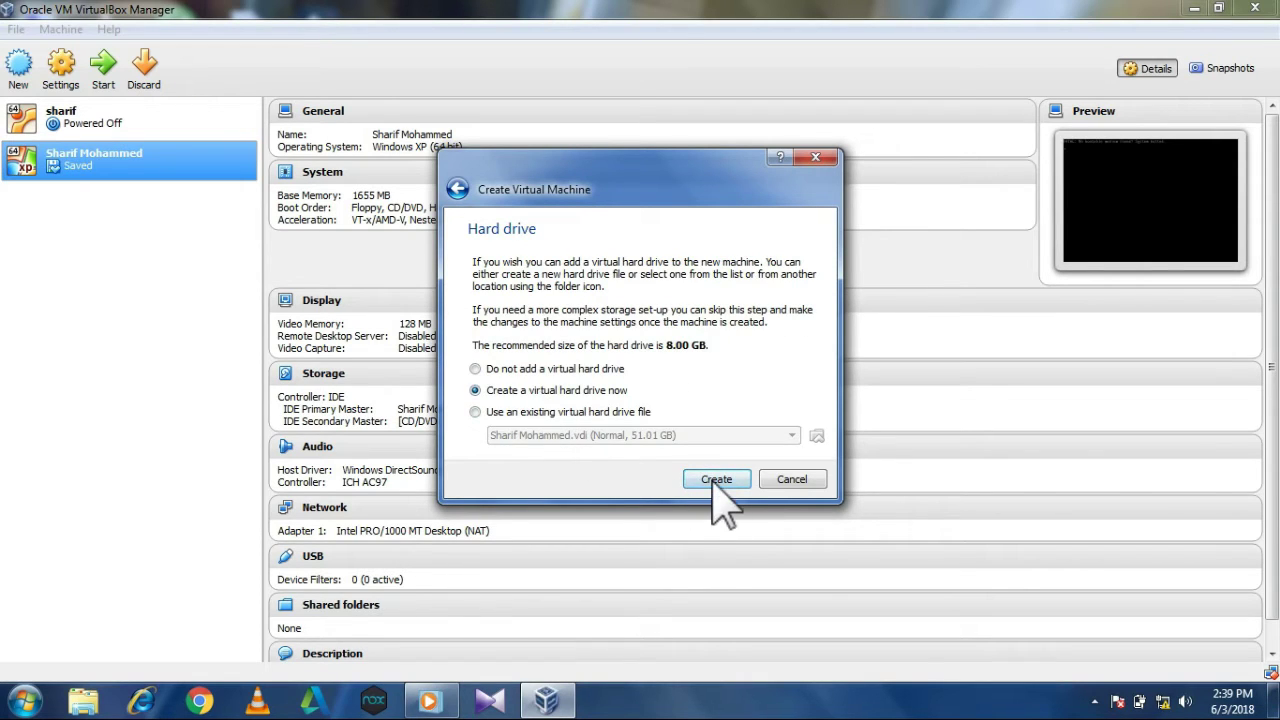
Create a 49.33 GB VDI virtual hard disk named ST Tech.vdi.
left_click(718, 484)
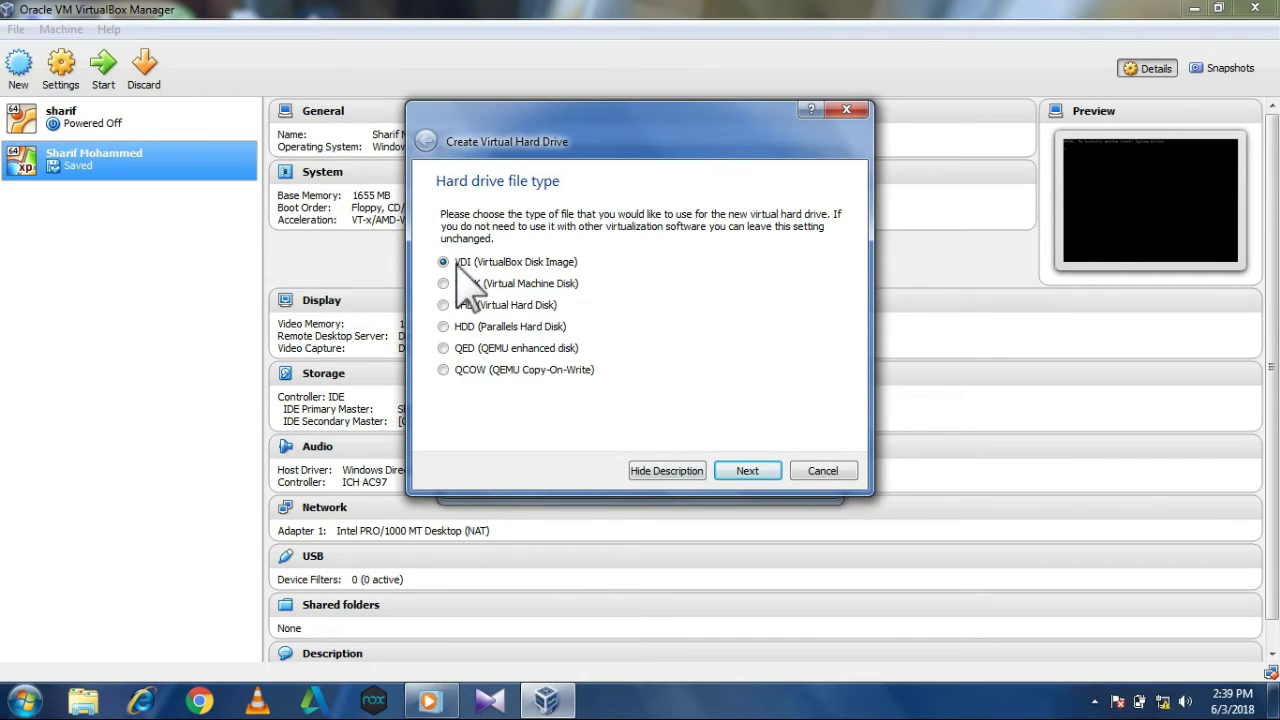
left_click(733, 476)
left_click(730, 468)
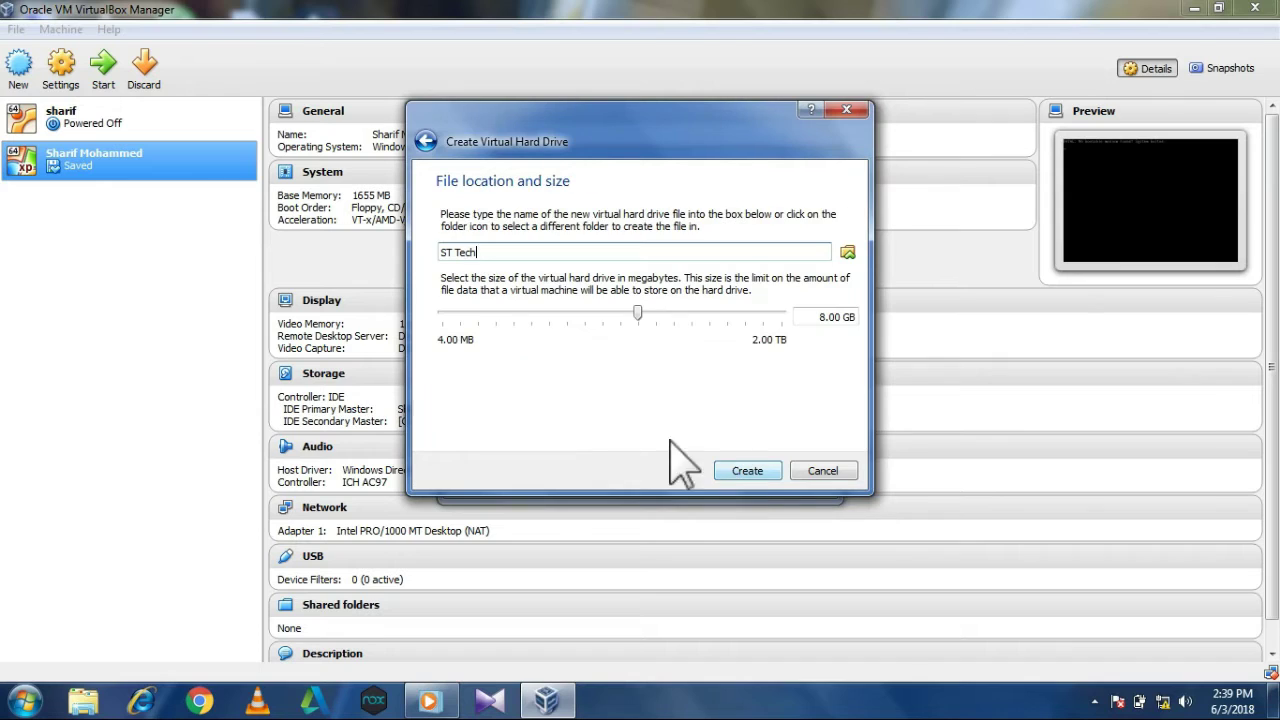
left_click_drag(638, 312, 684, 314)
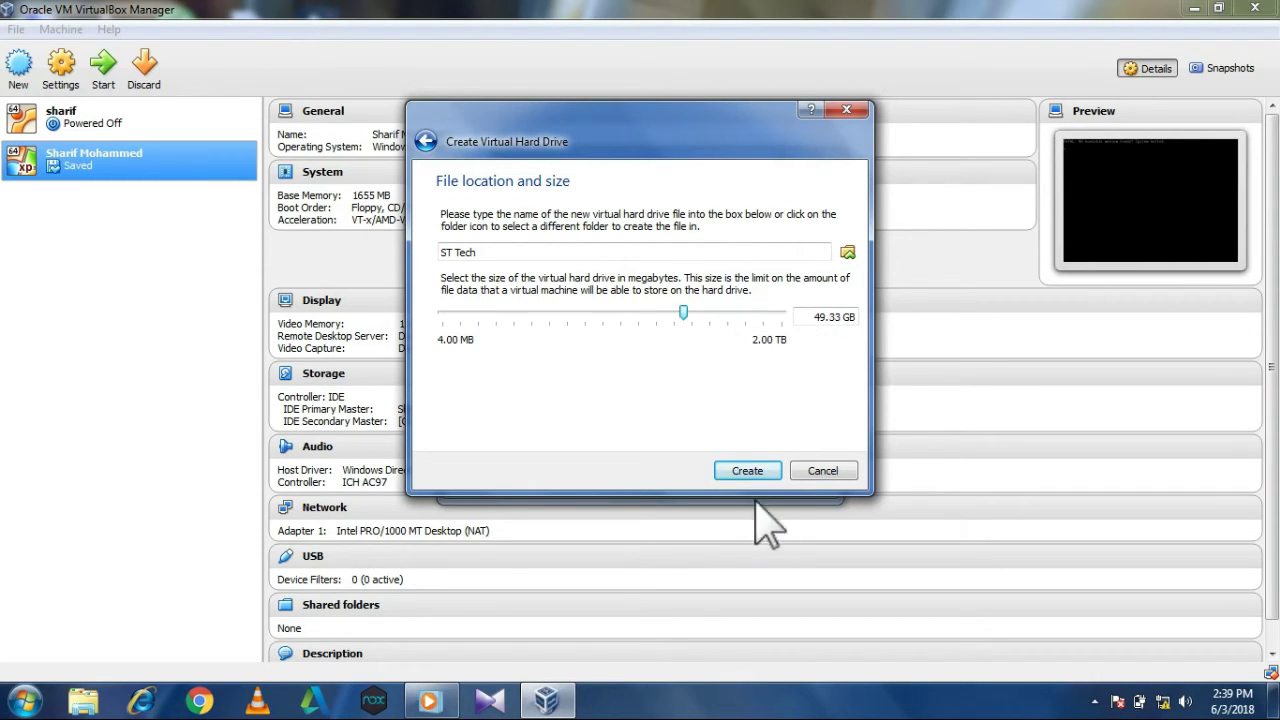
left_click(742, 471)
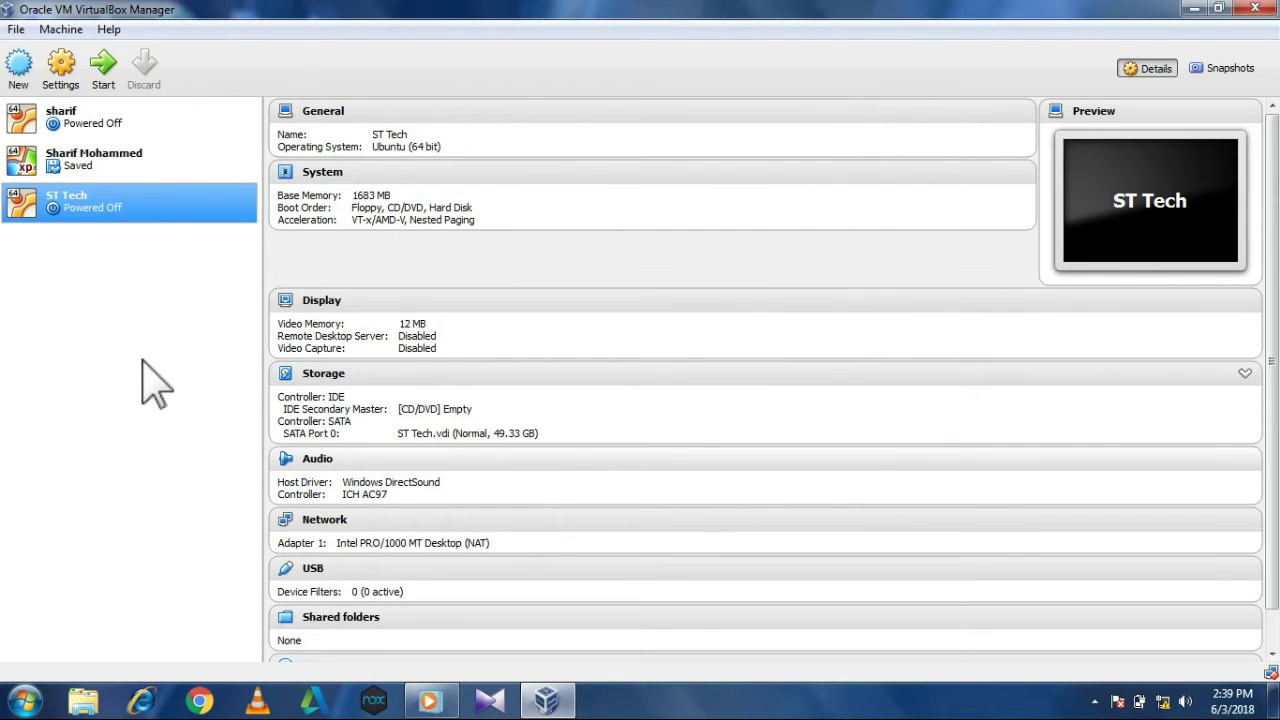
Raise ST Tech's video memory from 12 MB to 128 MB in its Display settings.
right_click(96, 232)
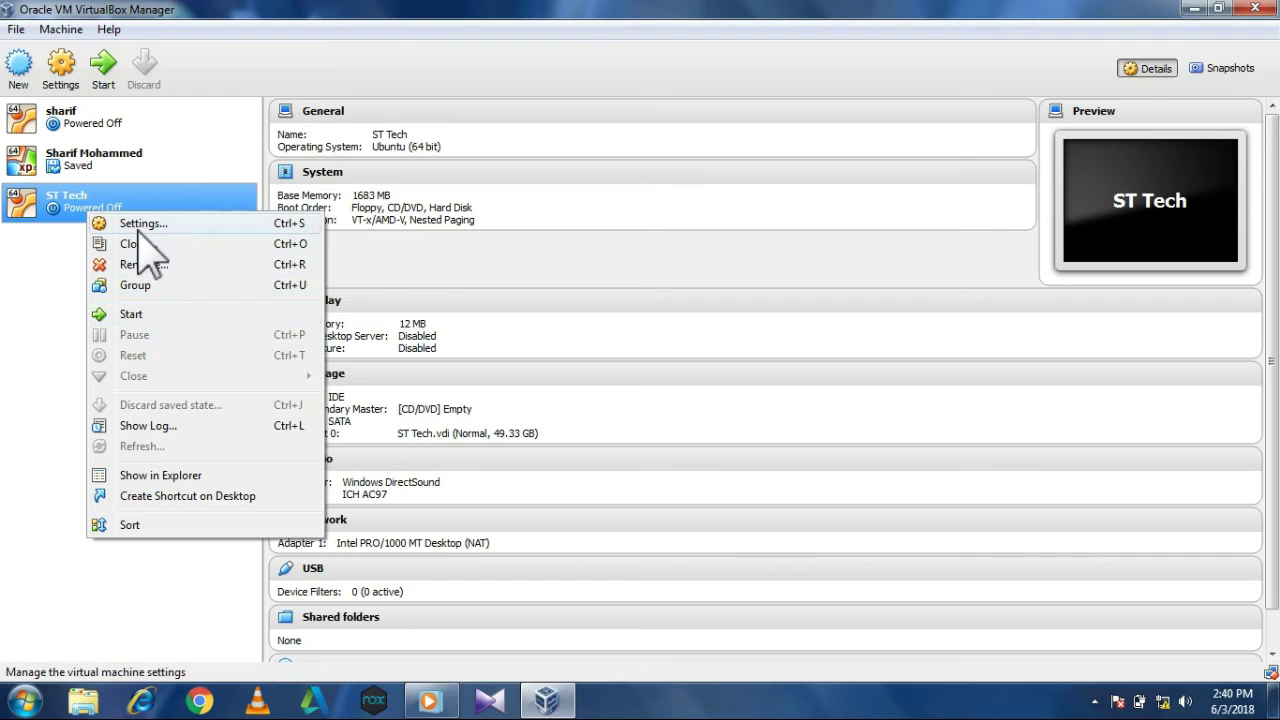
left_click(140, 225)
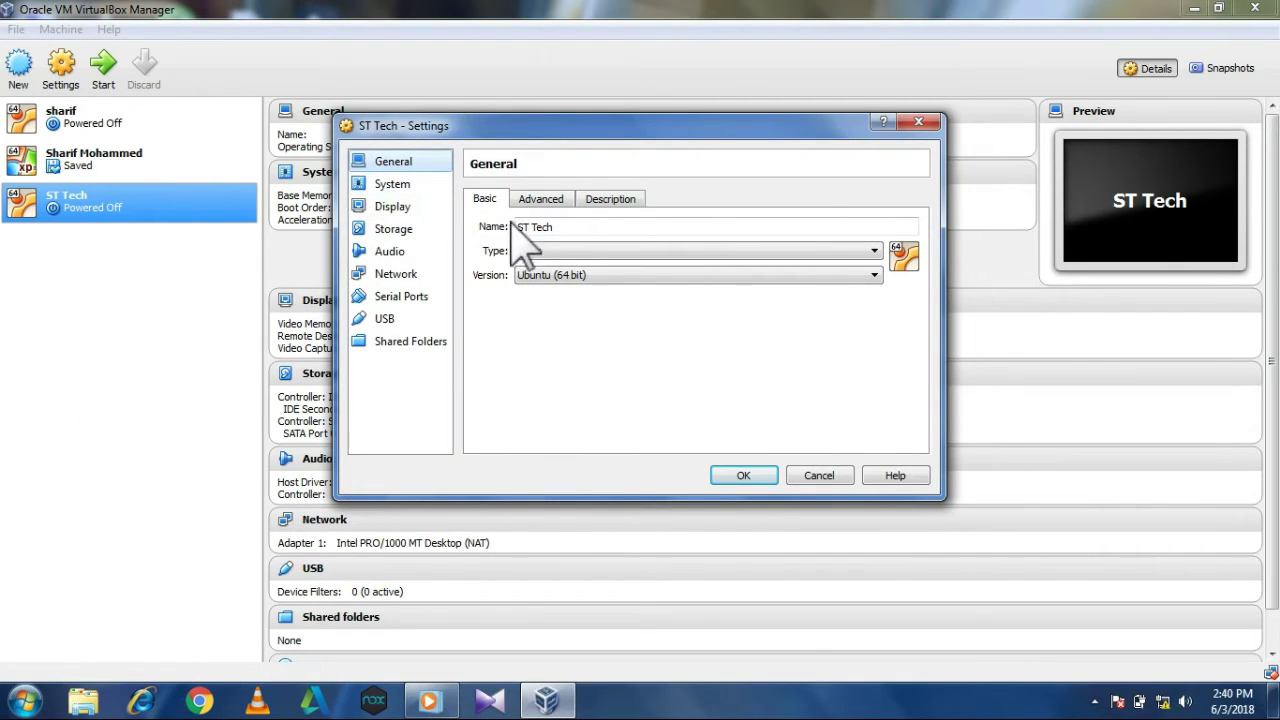
left_click(391, 212)
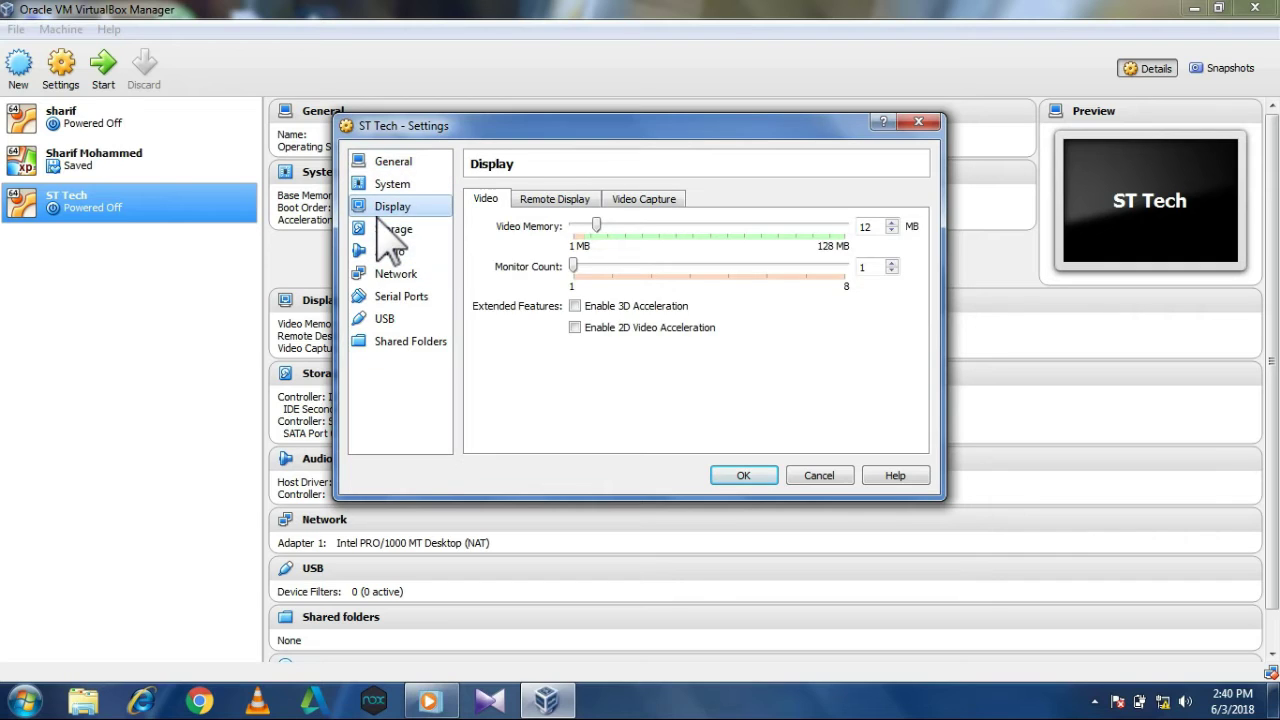
left_click_drag(596, 222, 848, 214)
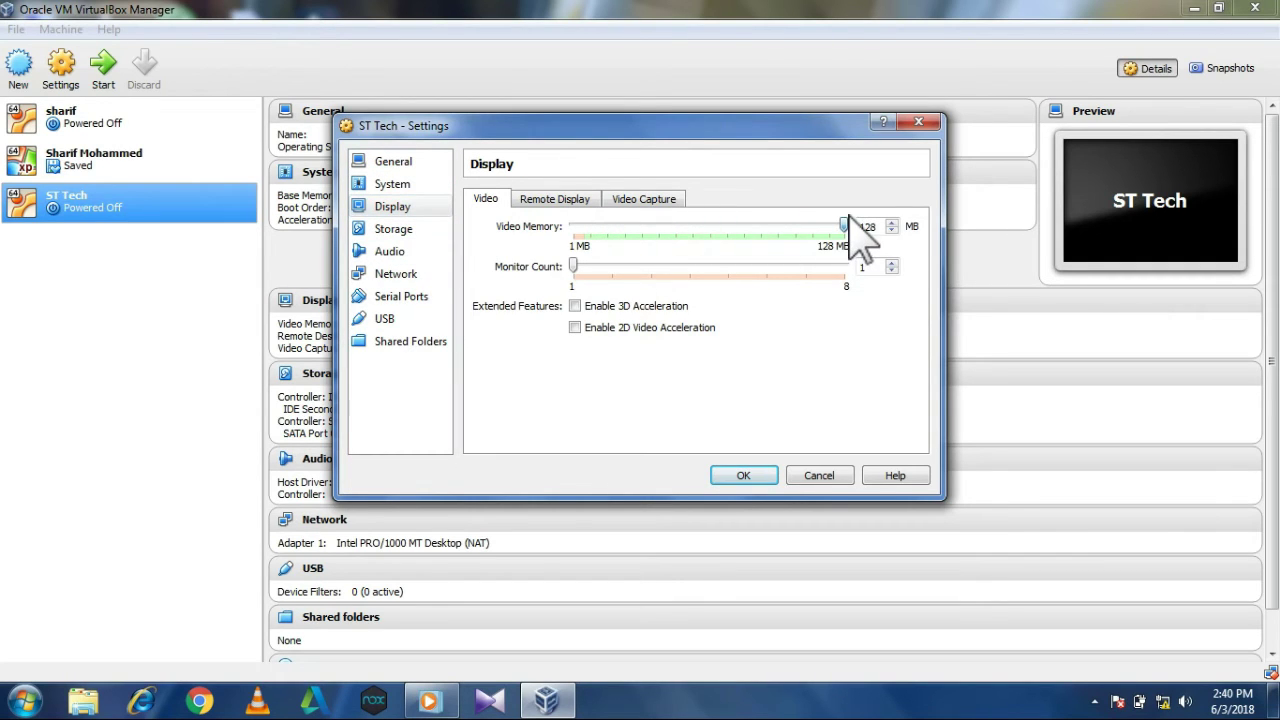
left_click(743, 476)
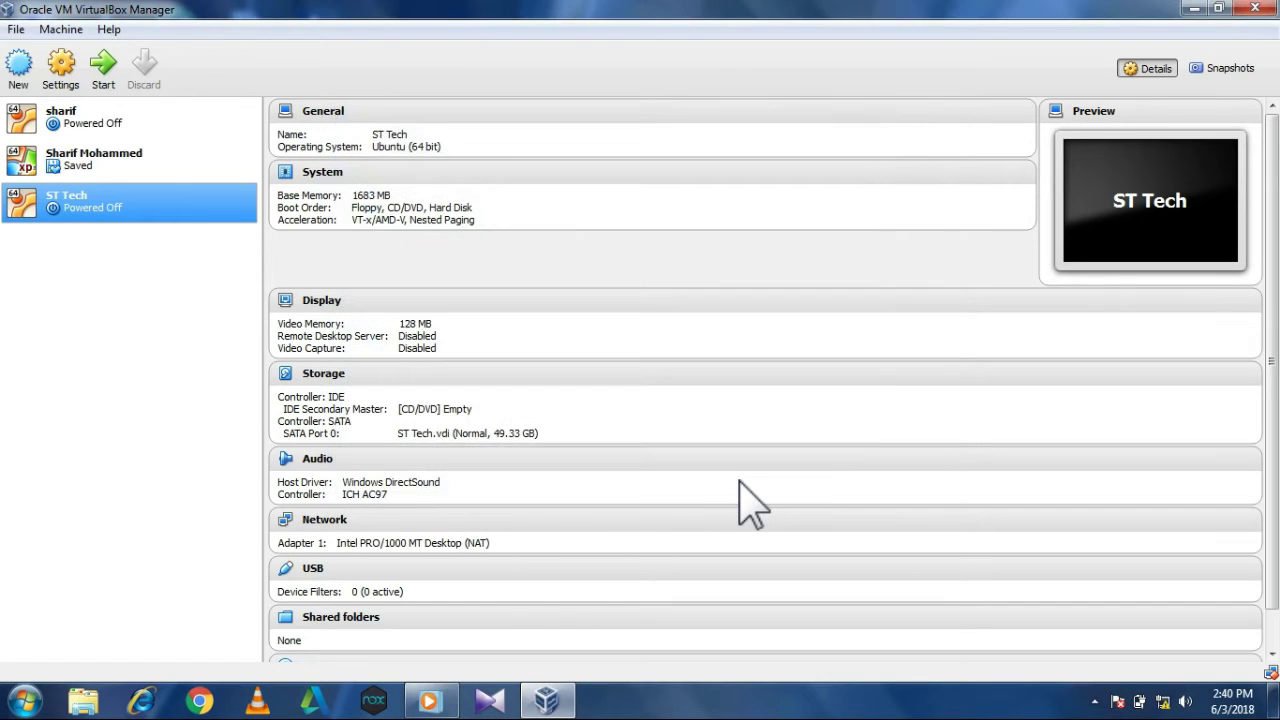
Start ST Tech, keeping Host Drive 'G:' as the start-up disk.
right_click(132, 214)
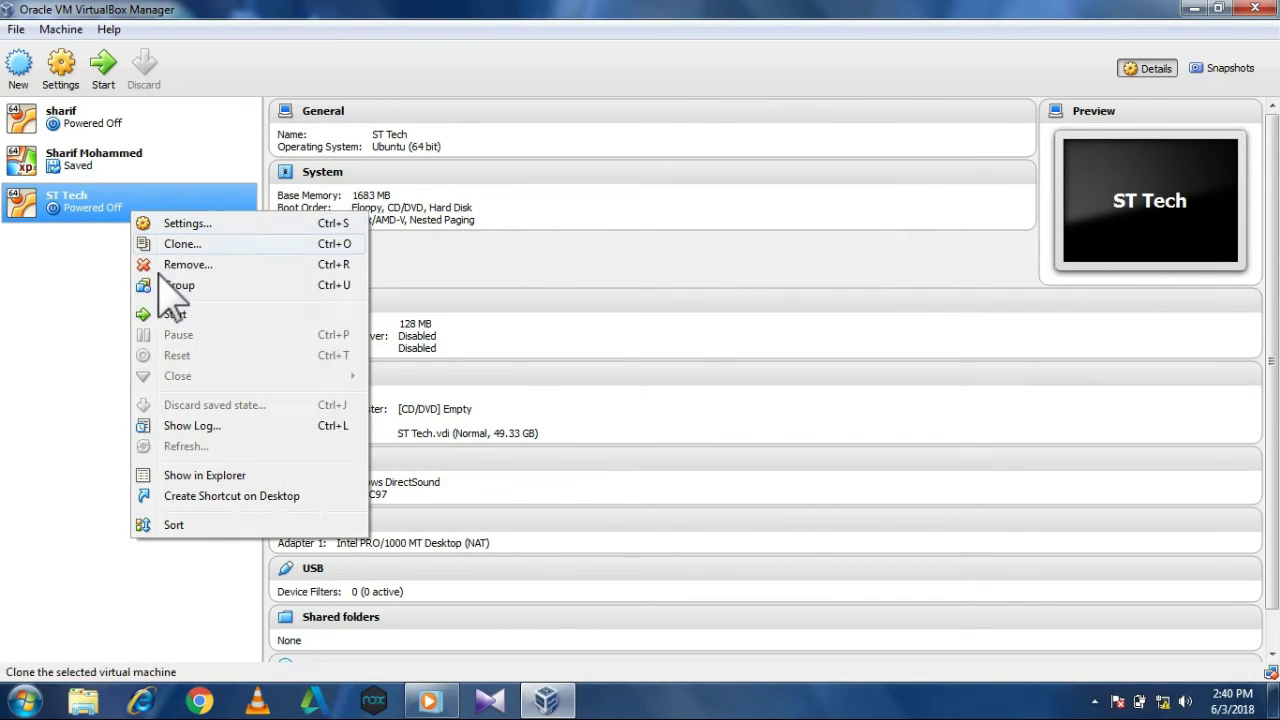
left_click(176, 315)
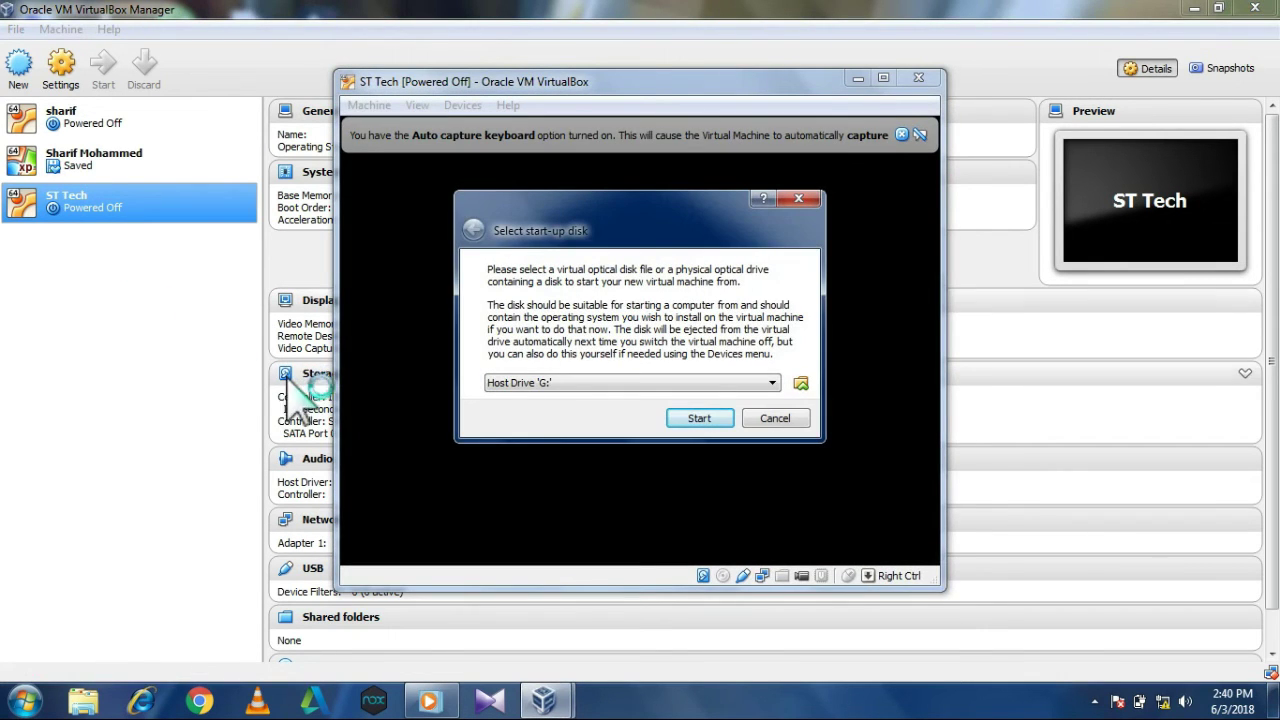
left_click(520, 385)
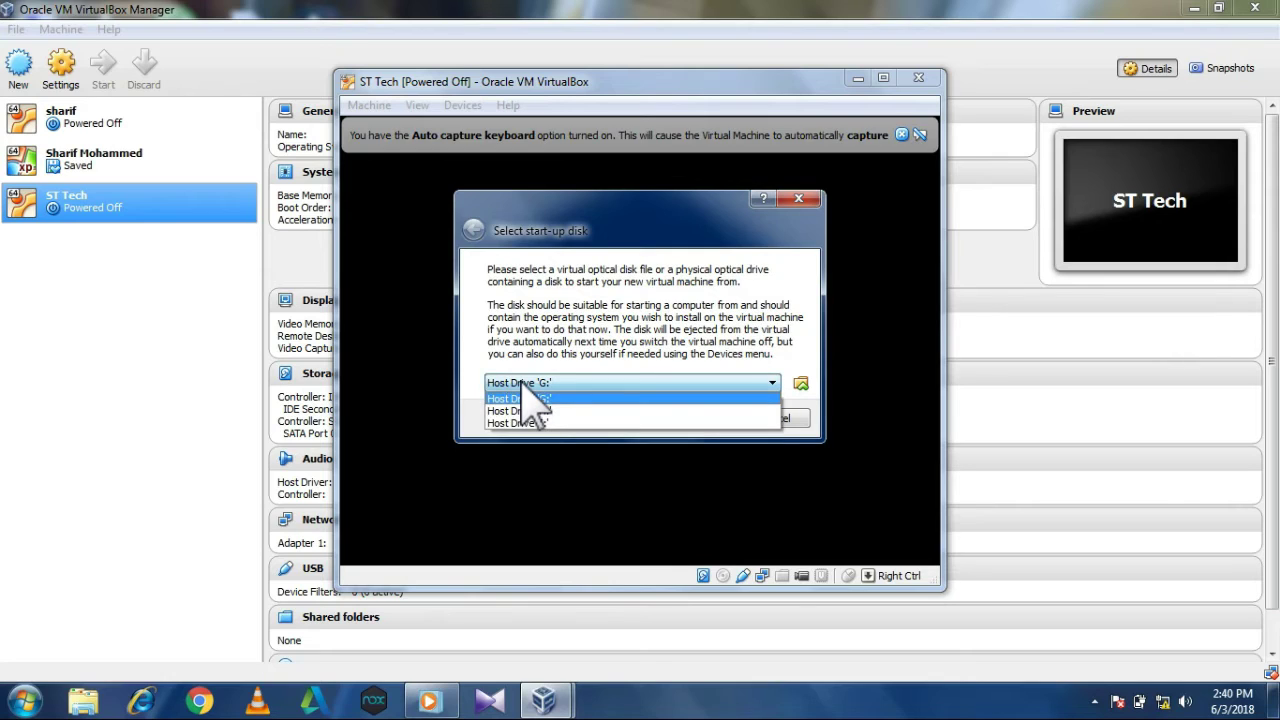
left_click(520, 385)
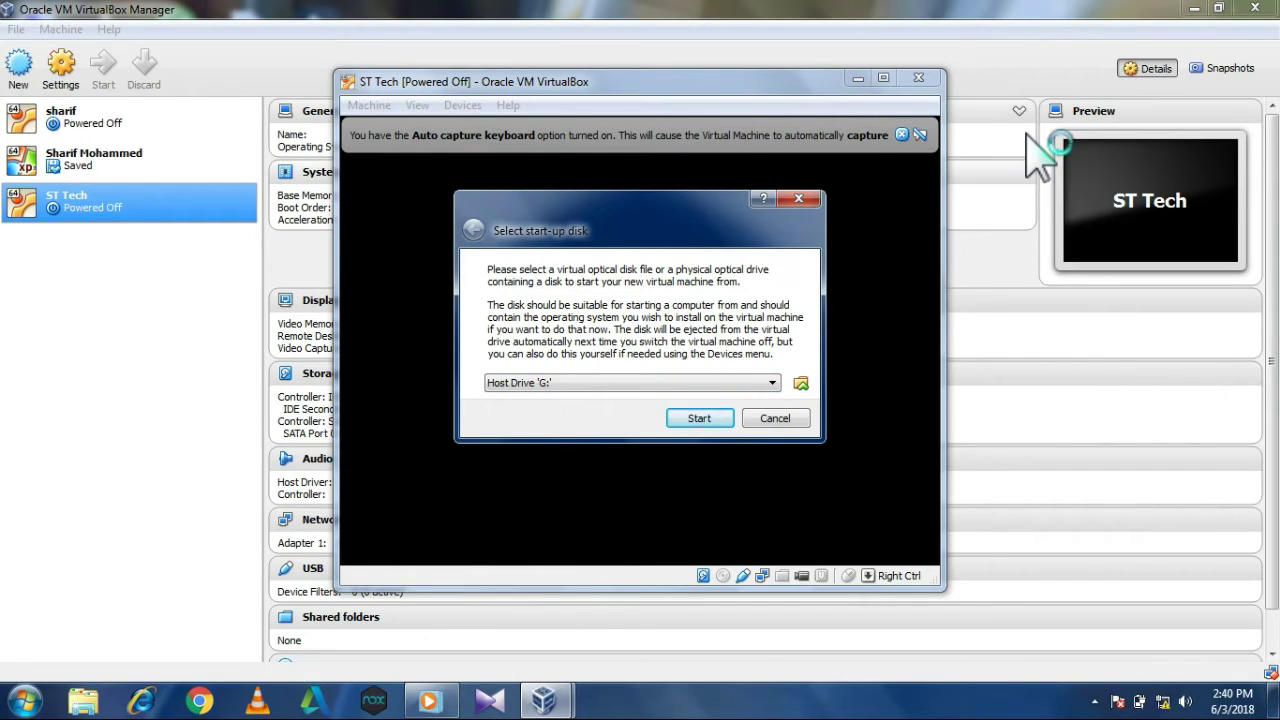
left_click(719, 416)
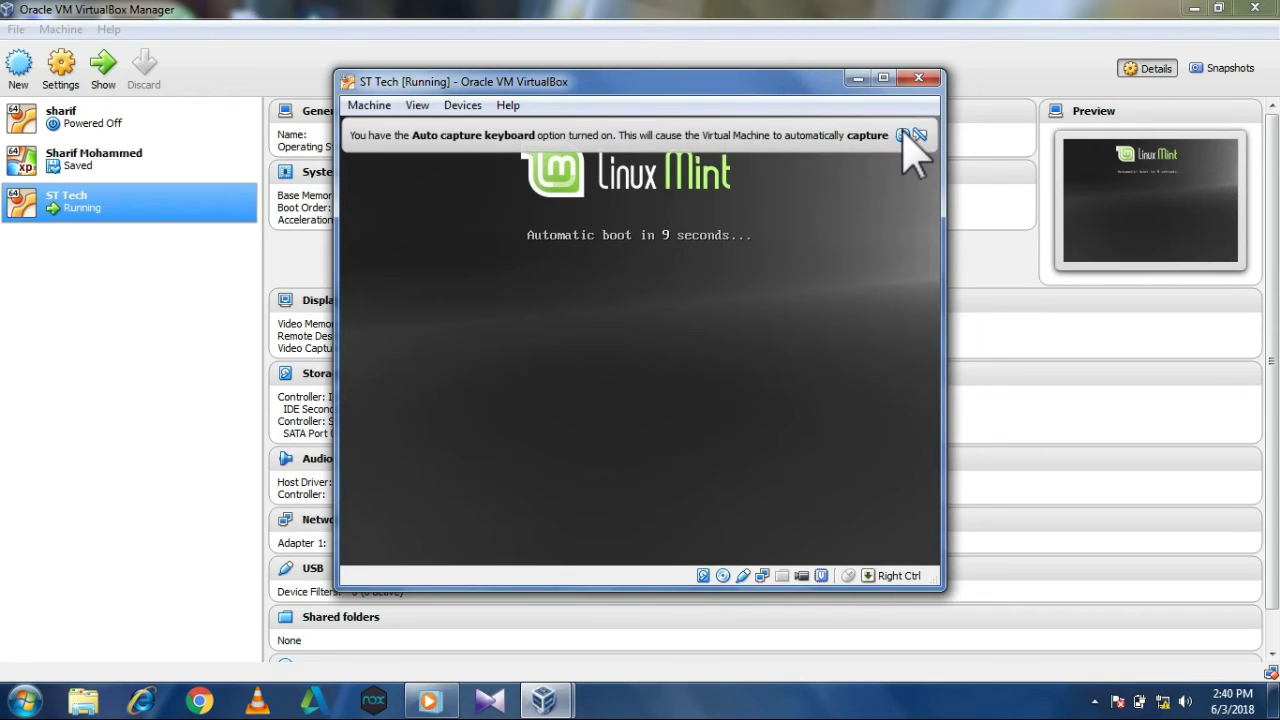
Dismiss the keyboard auto-capture notice while Linux Mint boots.
left_click(904, 134)
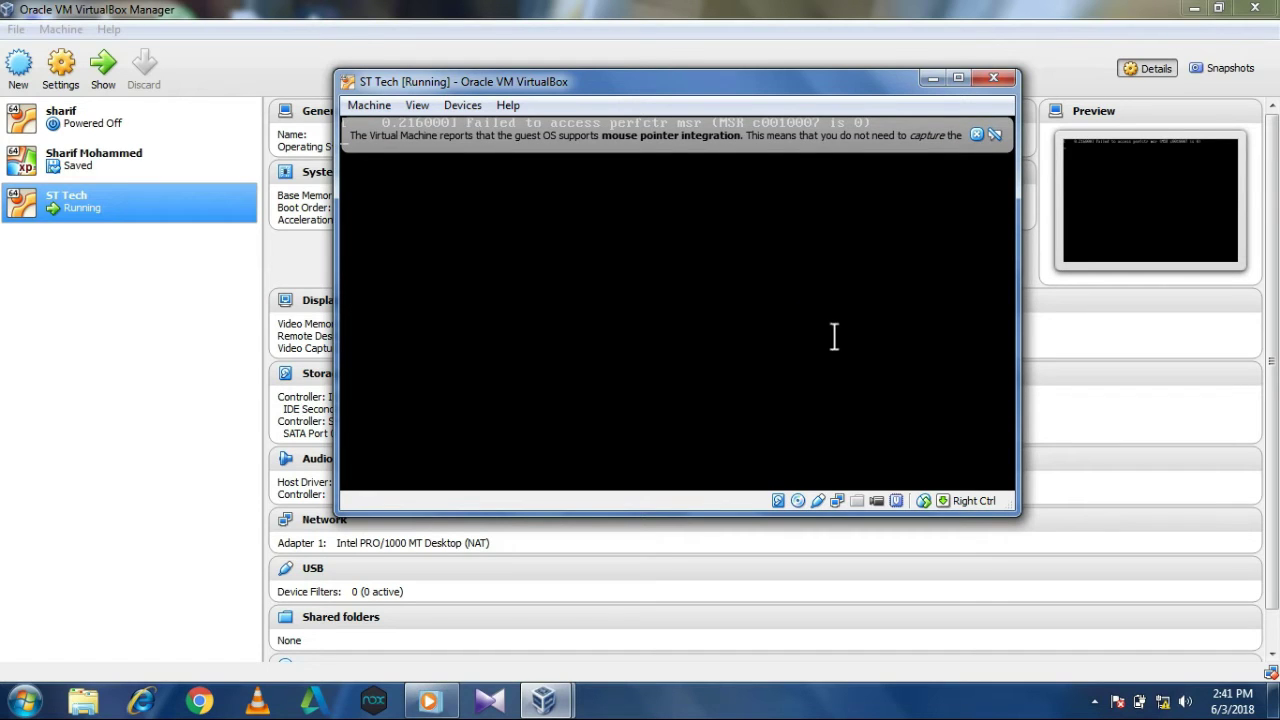
Dismiss the mouse pointer integration notice.
left_click(978, 135)
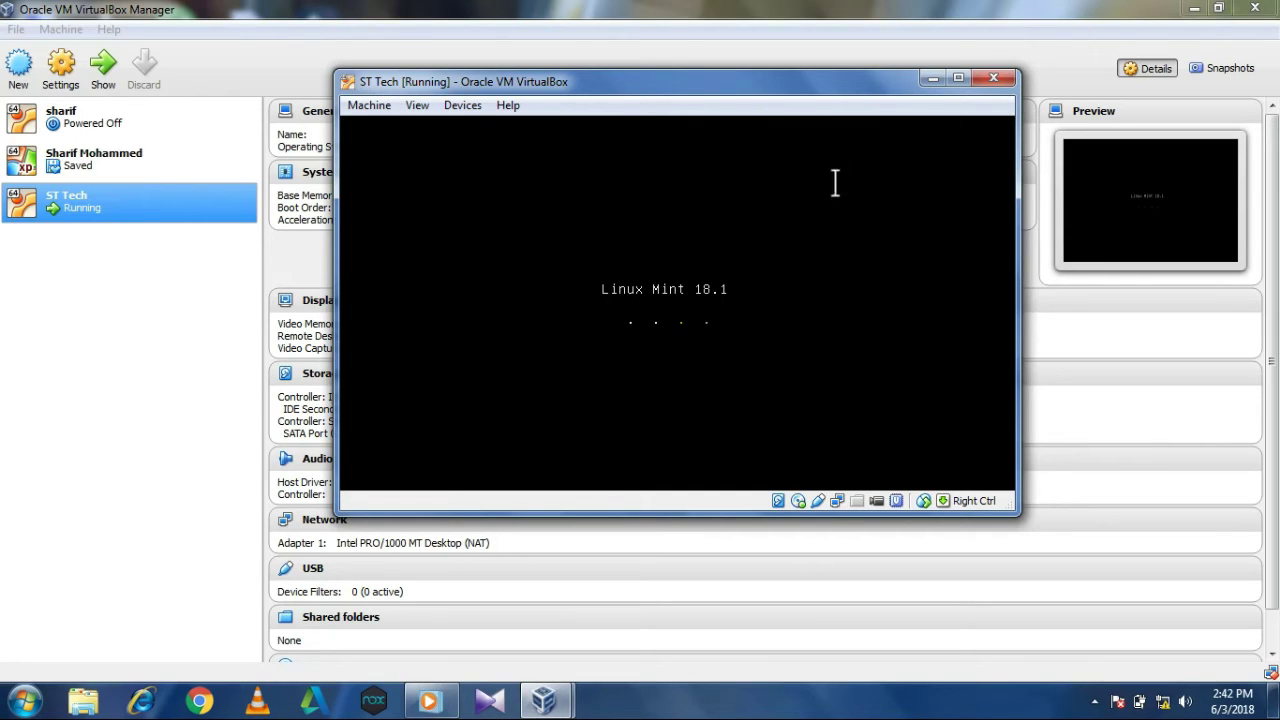
Bring the ST Tech [Running] window back in front of the Manager from the taskbar preview.
left_click(124, 394)
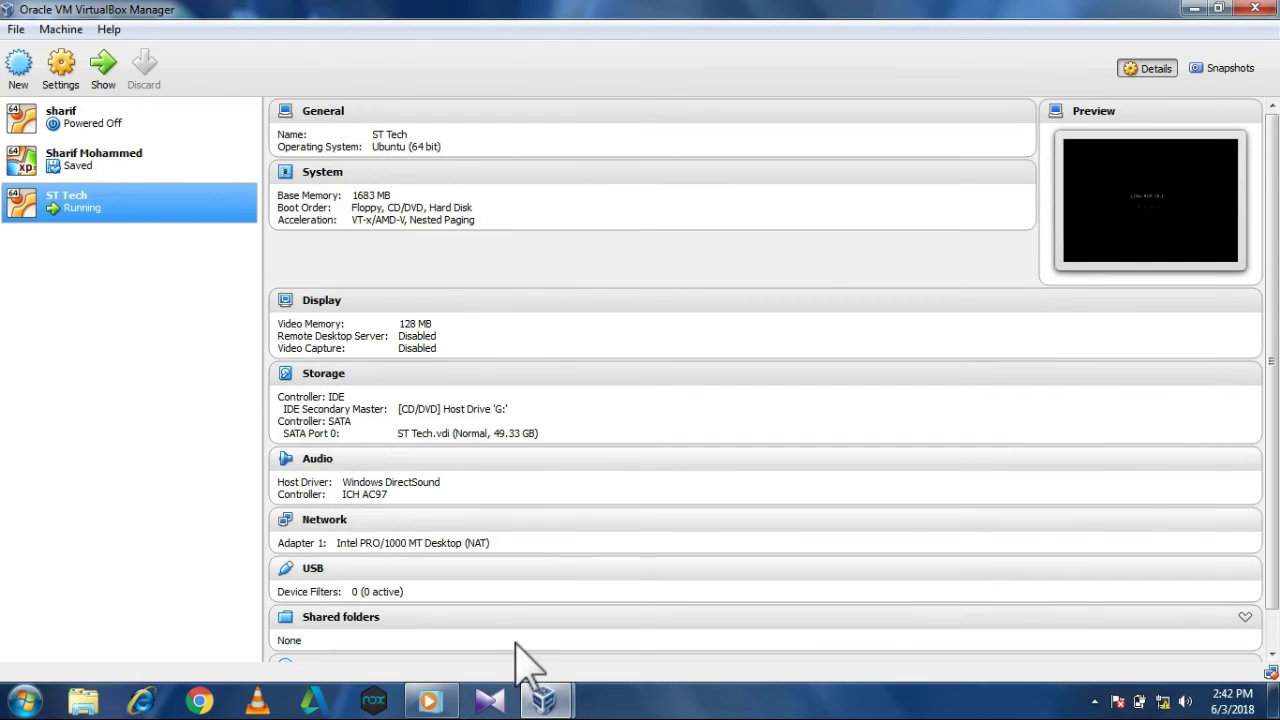
mouse_move(543, 700)
left_click(614, 634)
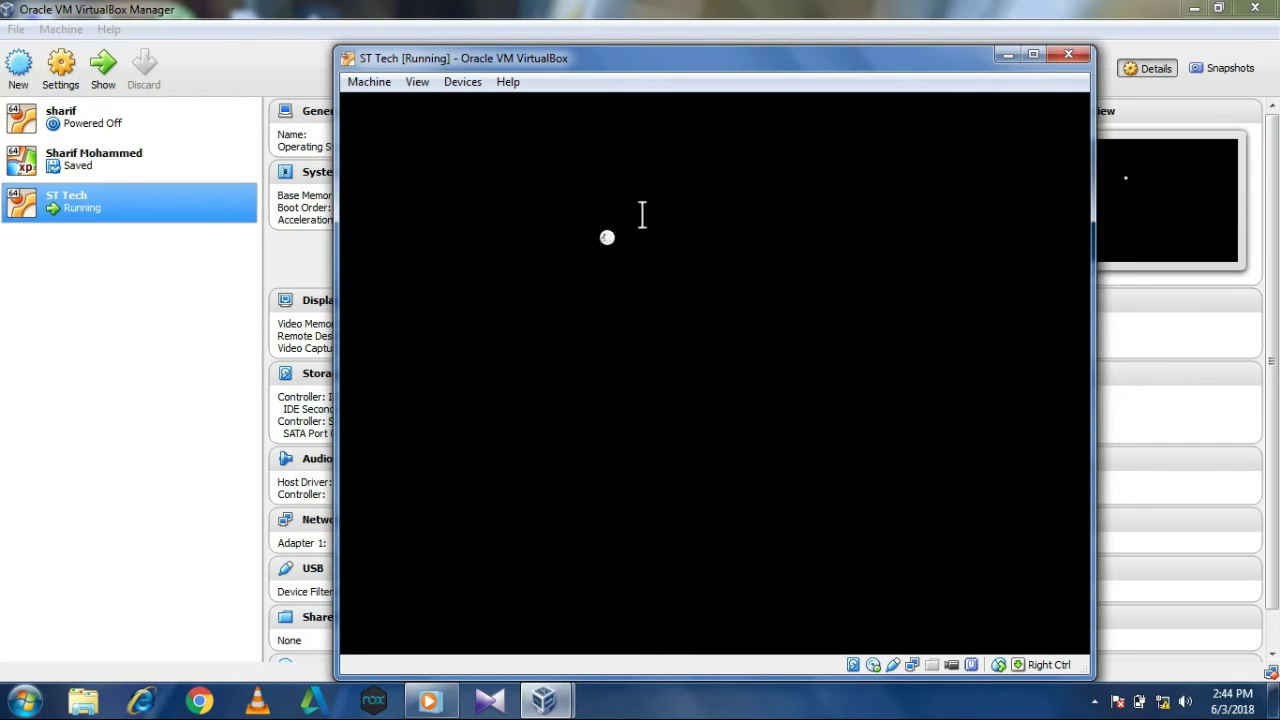
Switch from the VM window back to the VirtualBox Manager.
left_click(1273, 34)
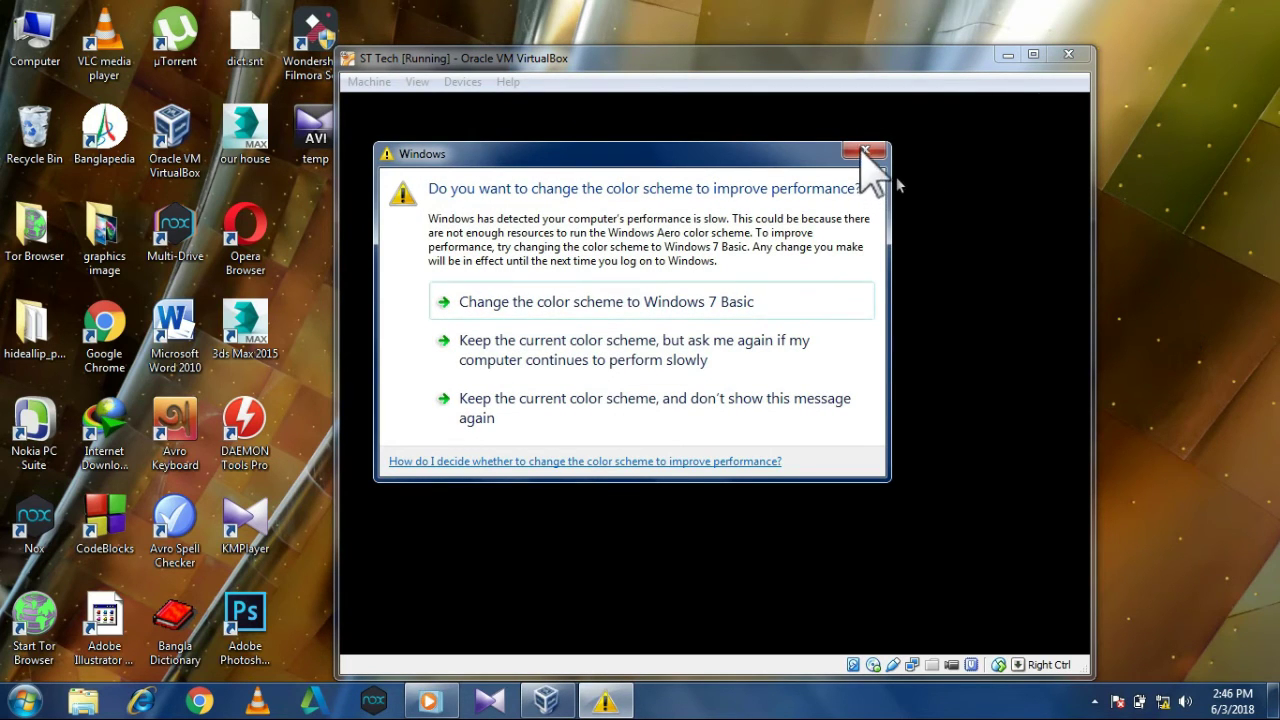
Keep the current Windows color scheme, asking again if performance stays slow.
left_click(722, 352)
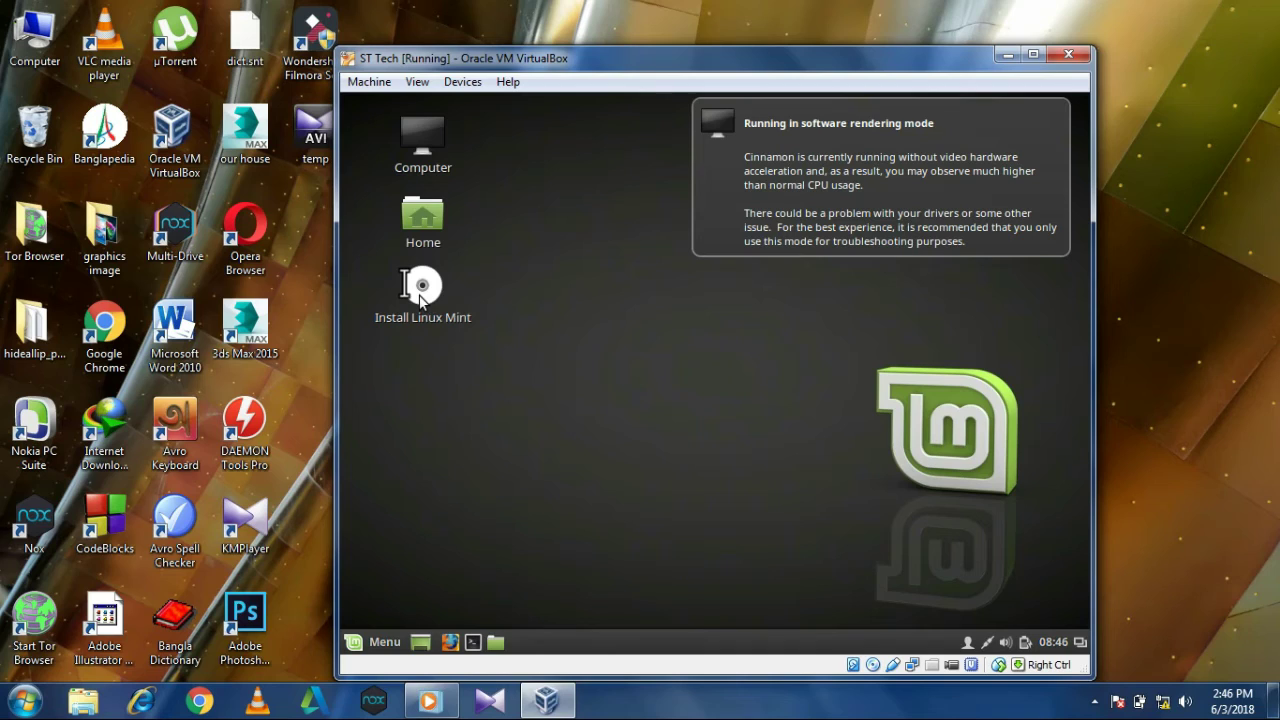
Select the Install Linux Mint icon on the live desktop.
left_click(419, 295)
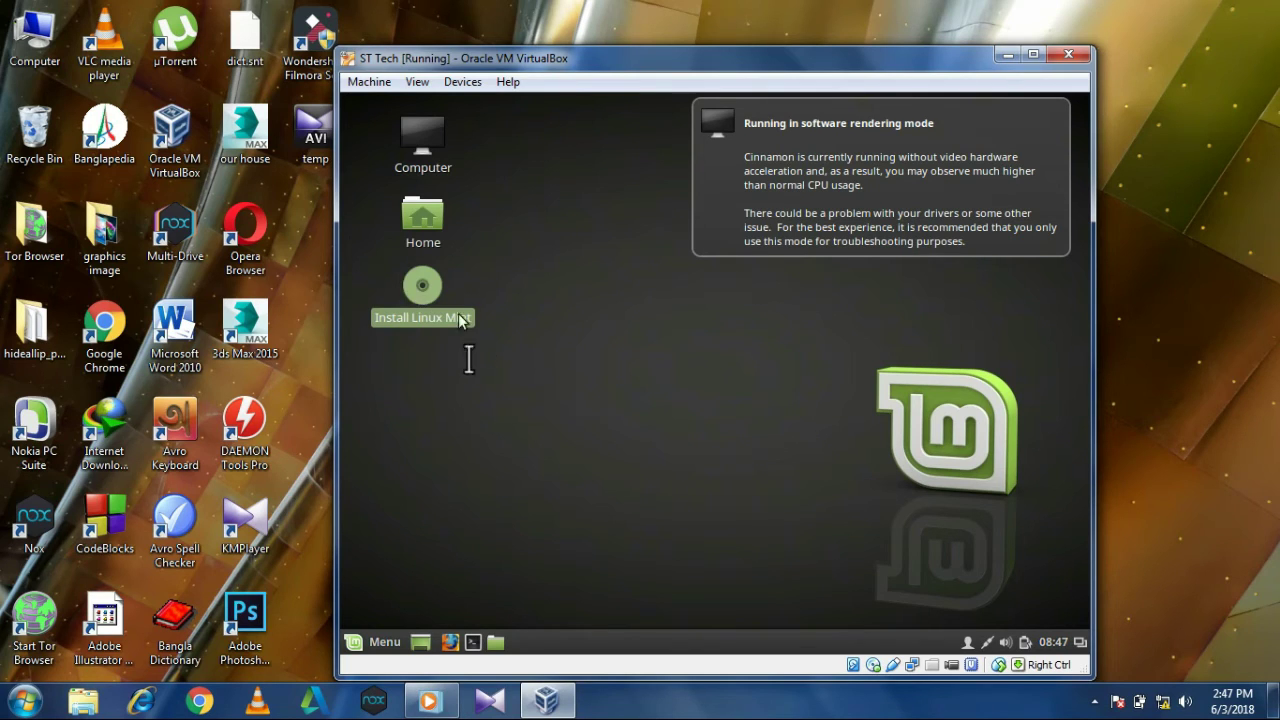
Launch the Linux Mint installer and continue past the Welcome page with English selected.
double_click(431, 313)
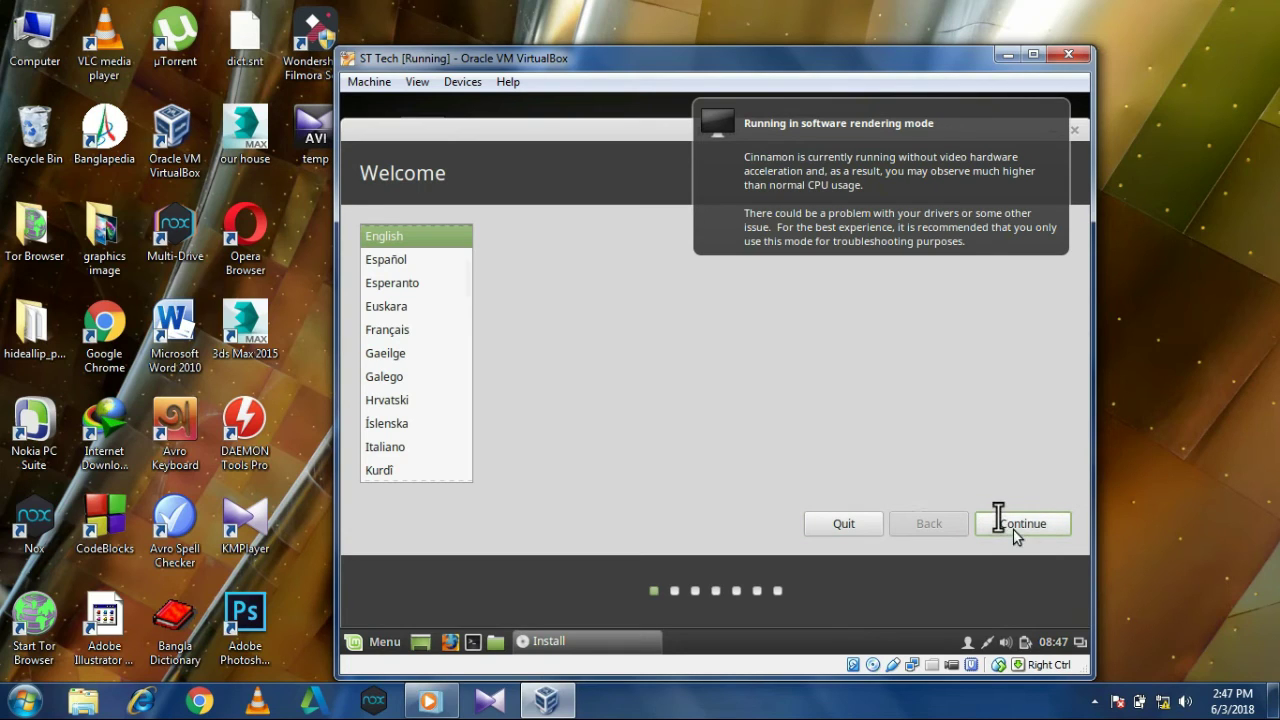
left_click(1013, 530)
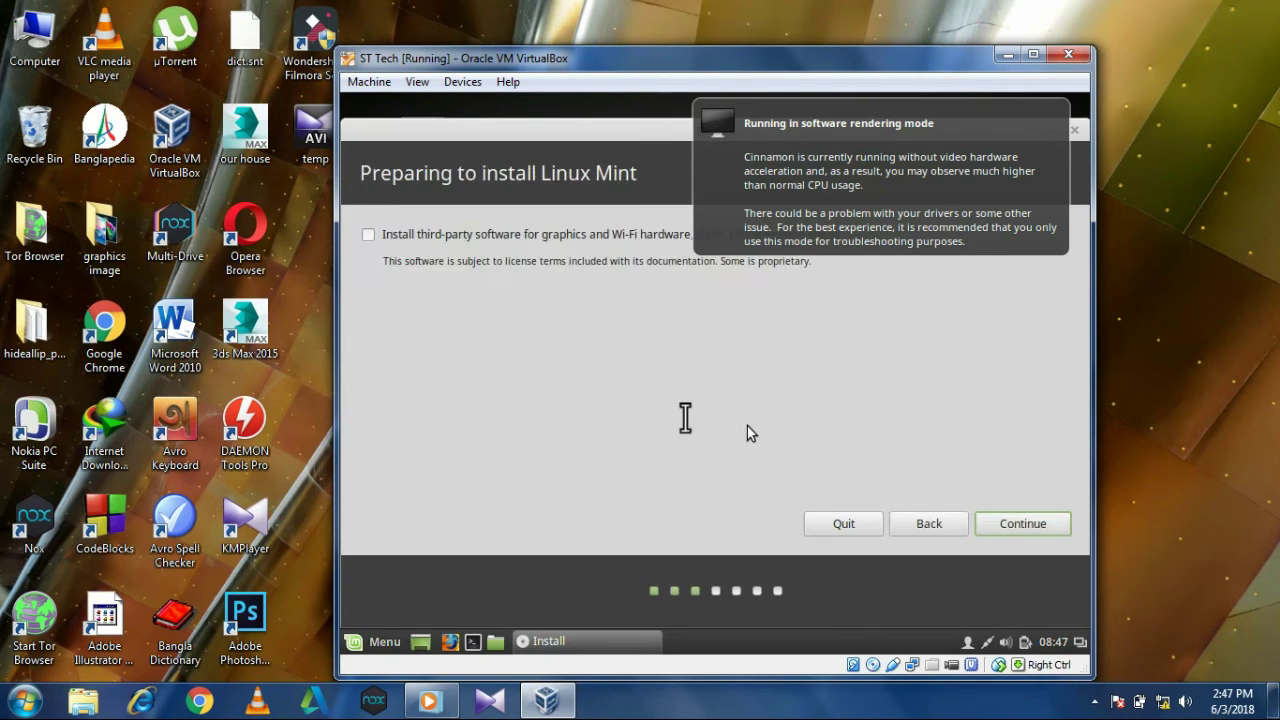
Enable 'Install third-party software for graphics and Wi-Fi hardware' and continue to Installation type.
left_click(368, 235)
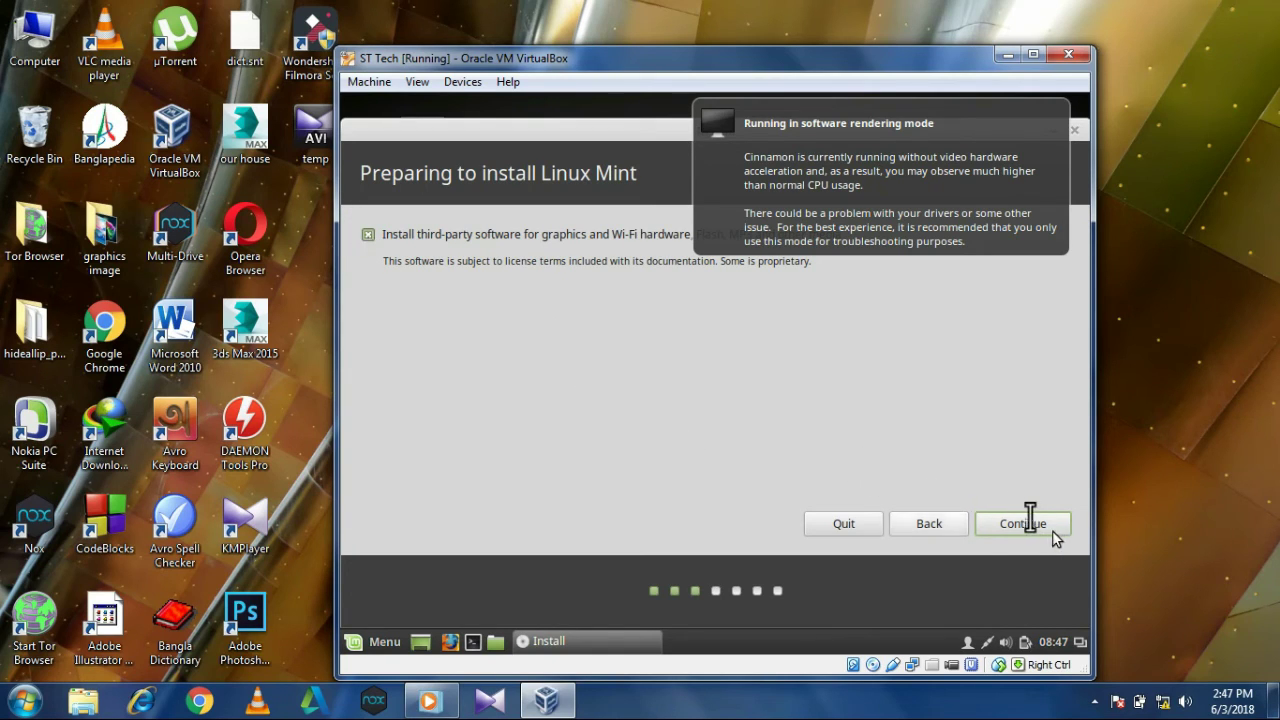
left_click(1030, 520)
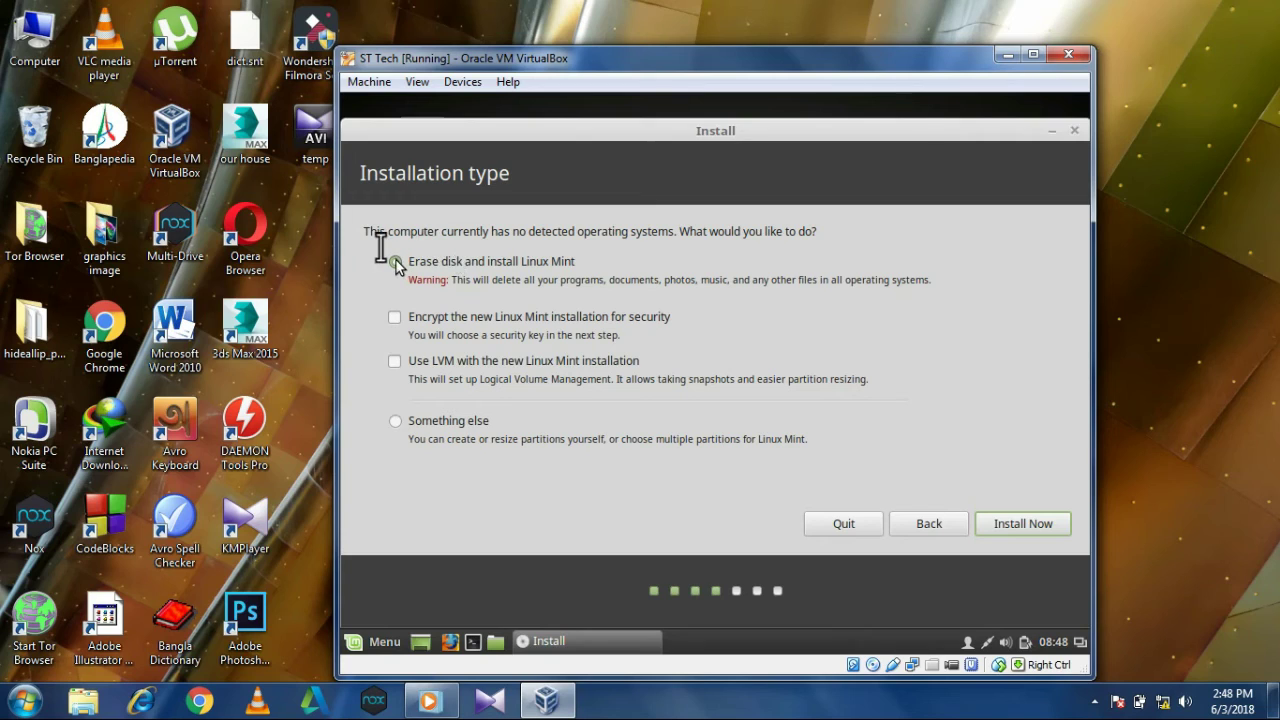
Install with 'Erase disk and install Linux Mint' and confirm writing the partition changes.
left_click(990, 523)
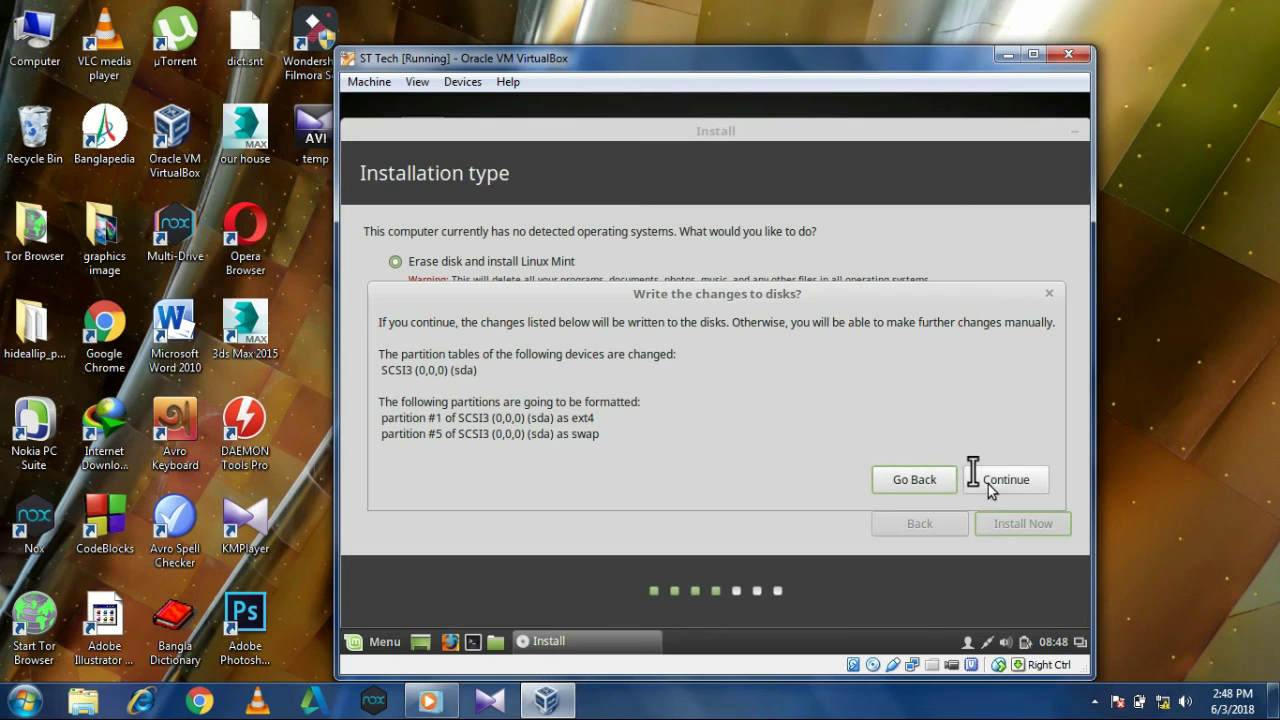
left_click(988, 484)
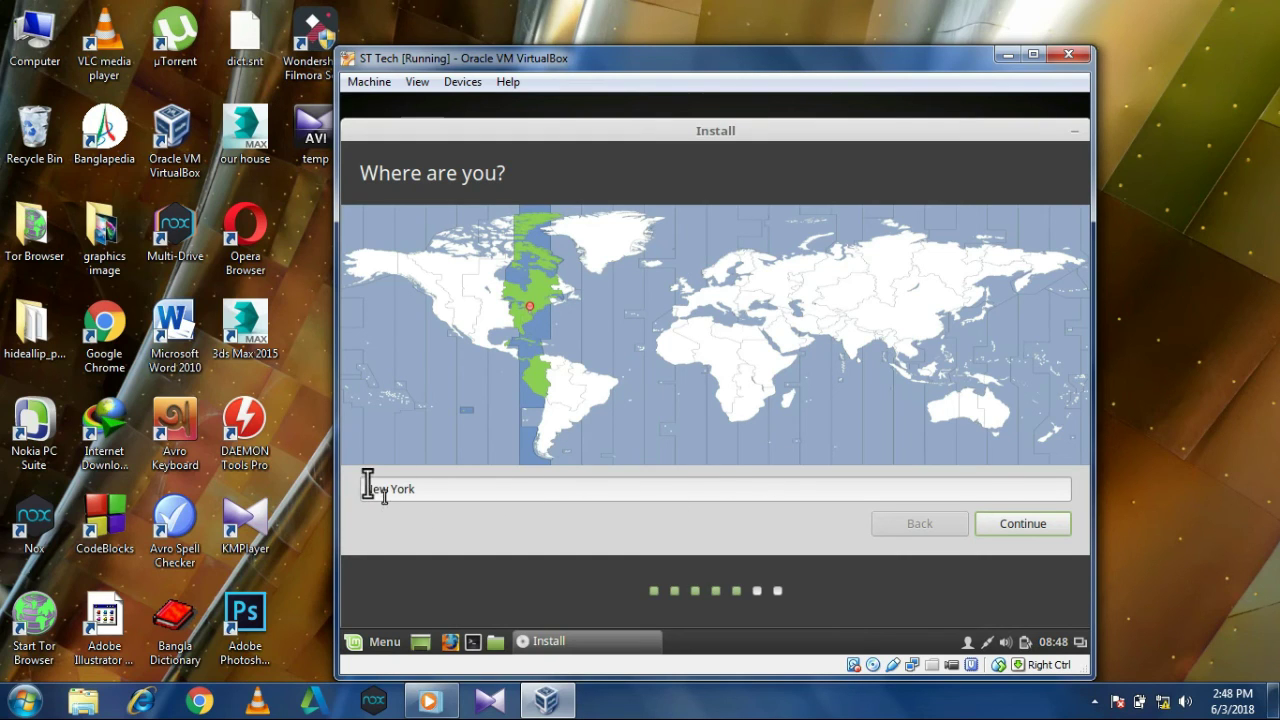
Accept the New York location and the English (US) keyboard layout.
left_click(1015, 520)
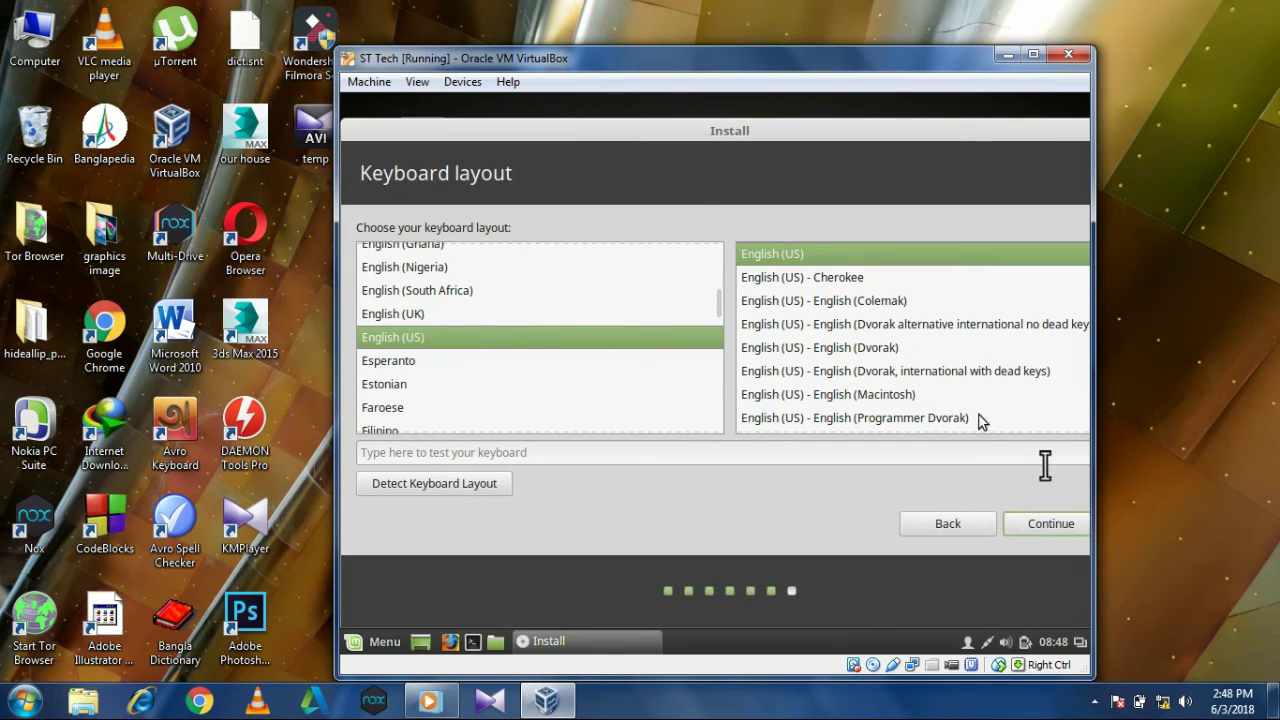
left_click(1050, 521)
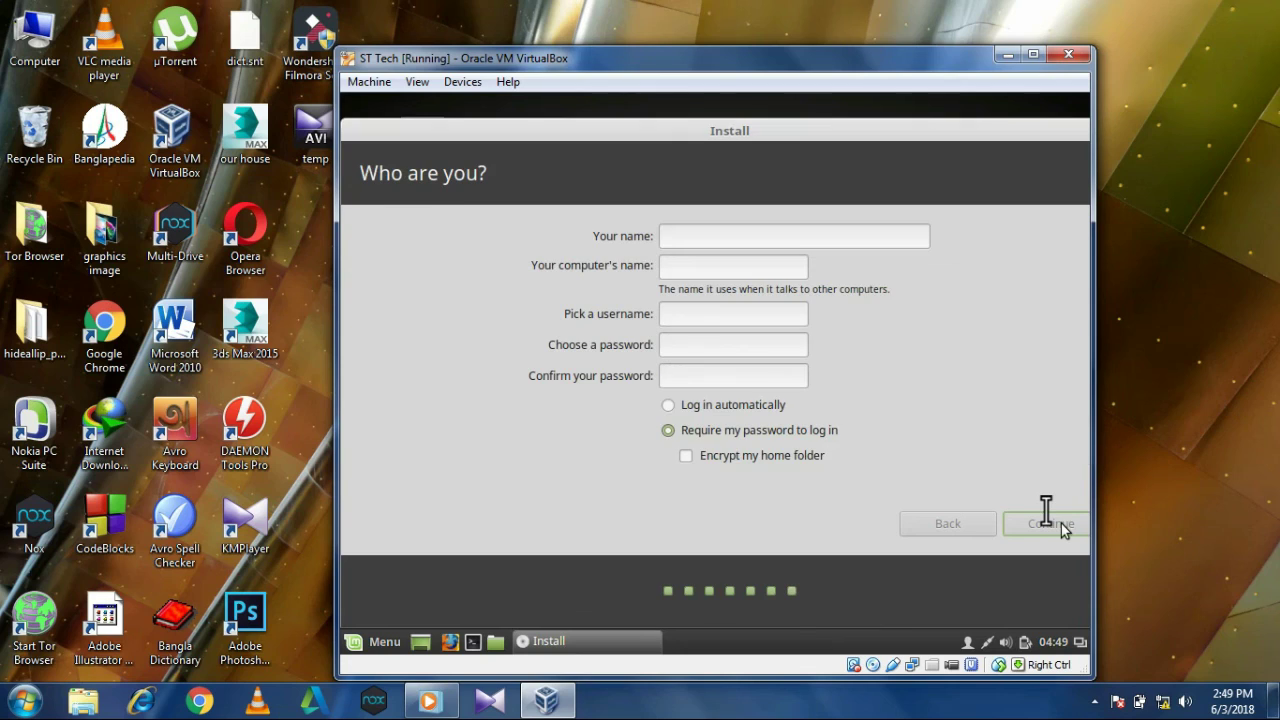
Enter the user's name, a password and its confirmation on Who are you?, then start installing.
left_click(836, 240)
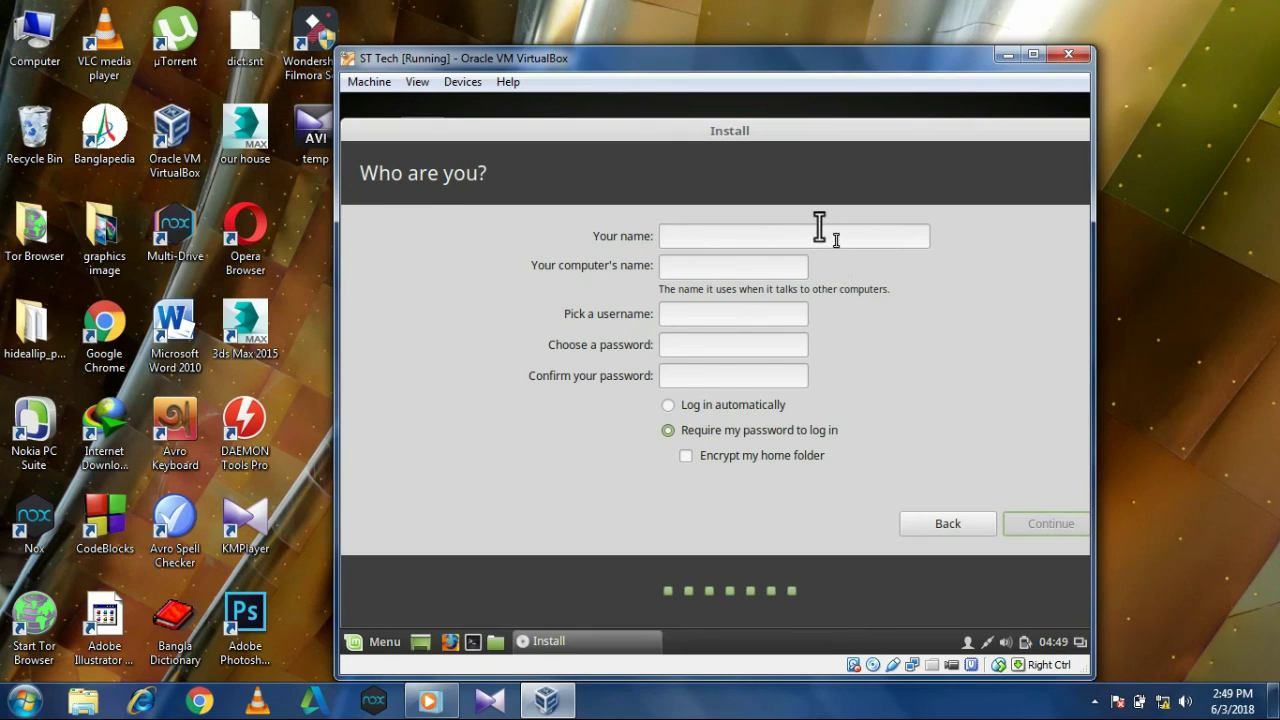
type("S")
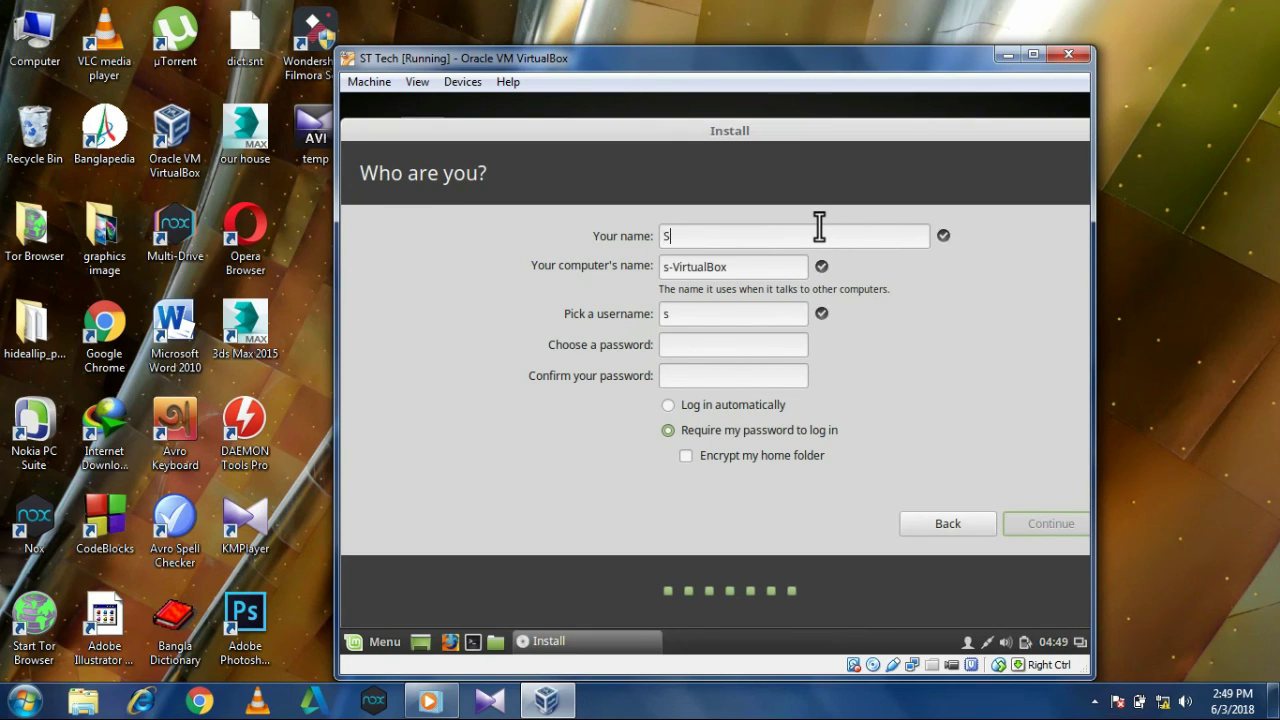
type("T Tech")
left_click(702, 345)
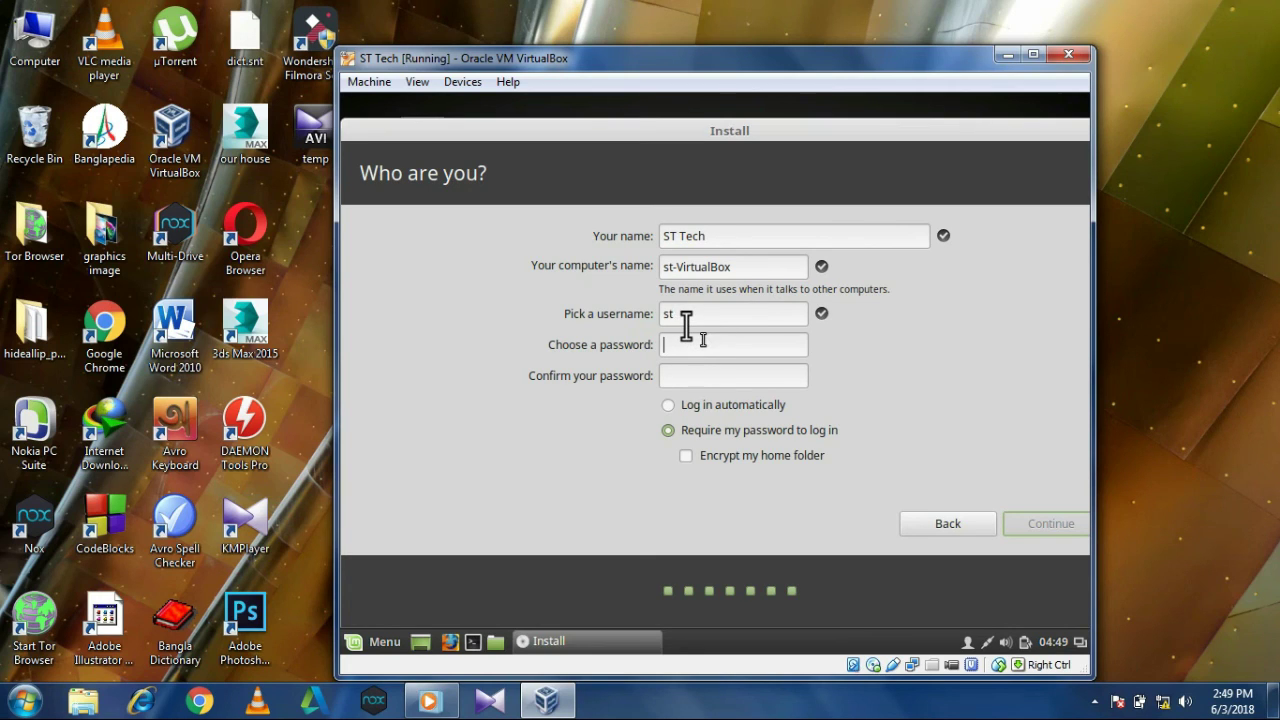
left_click(707, 378)
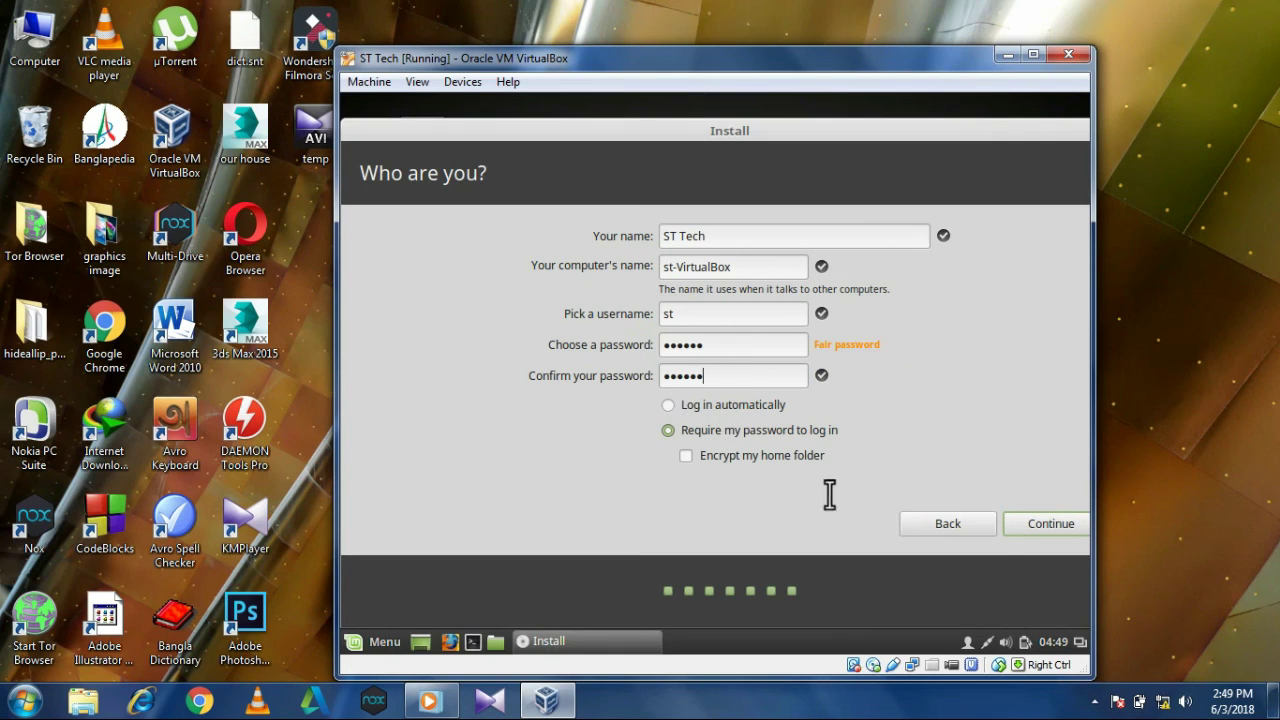
left_click(1008, 518)
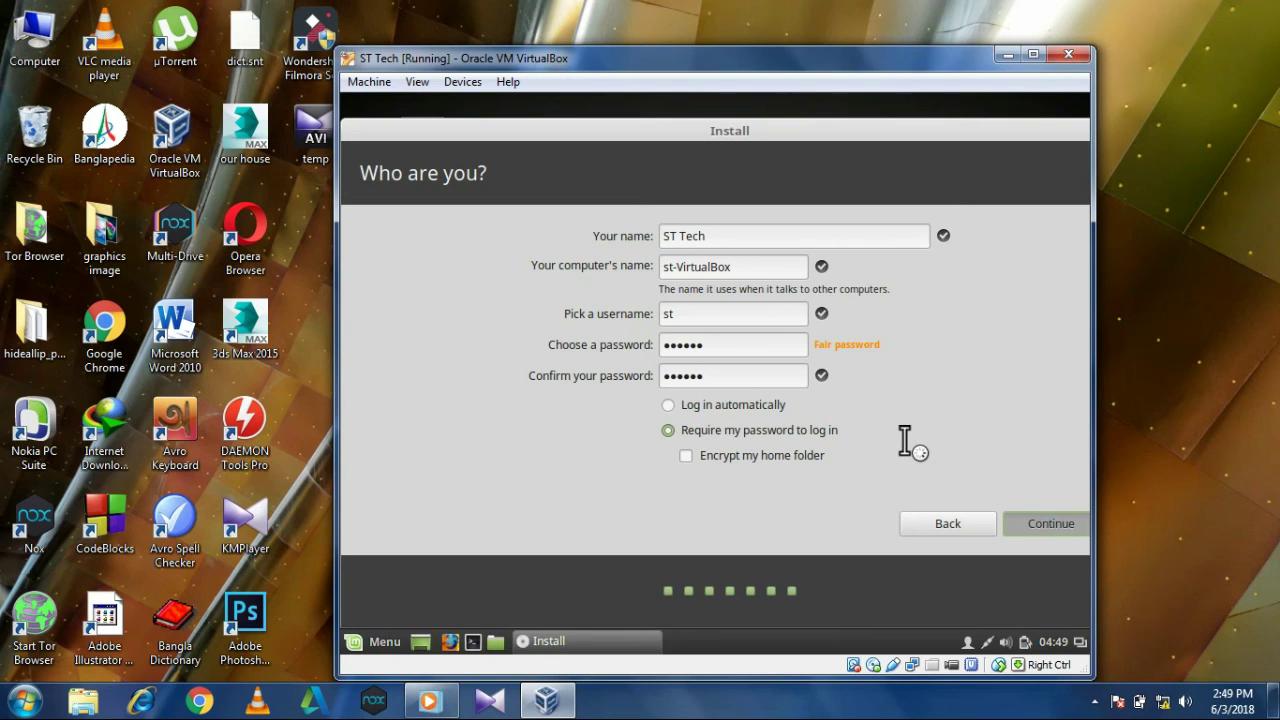
left_click(1048, 515)
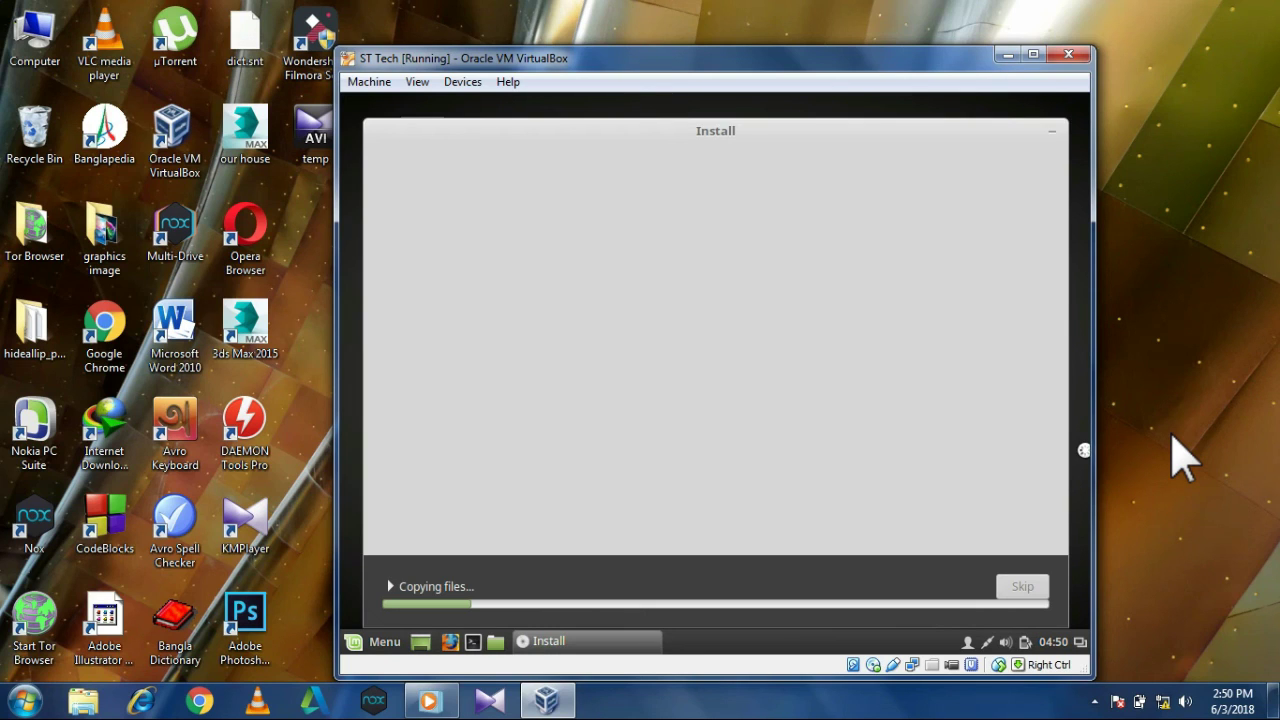
Return focus to the host desktop while the installer copies files.
left_click(1173, 437)
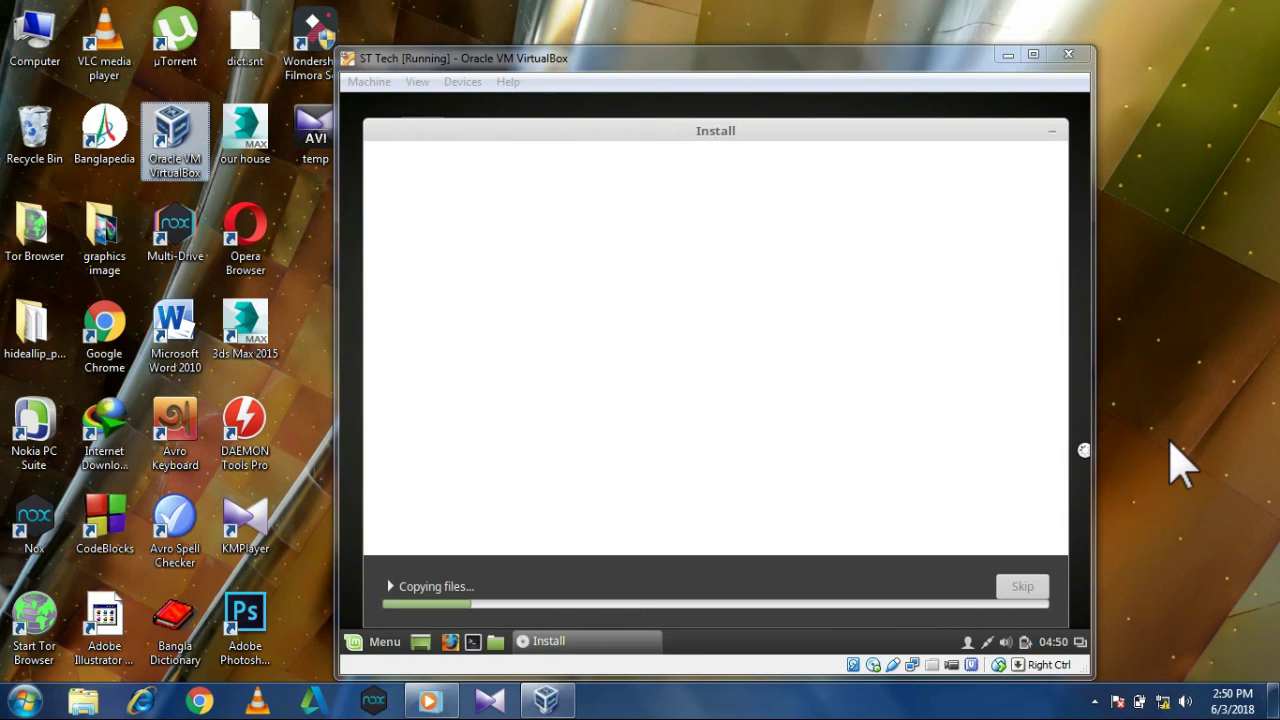